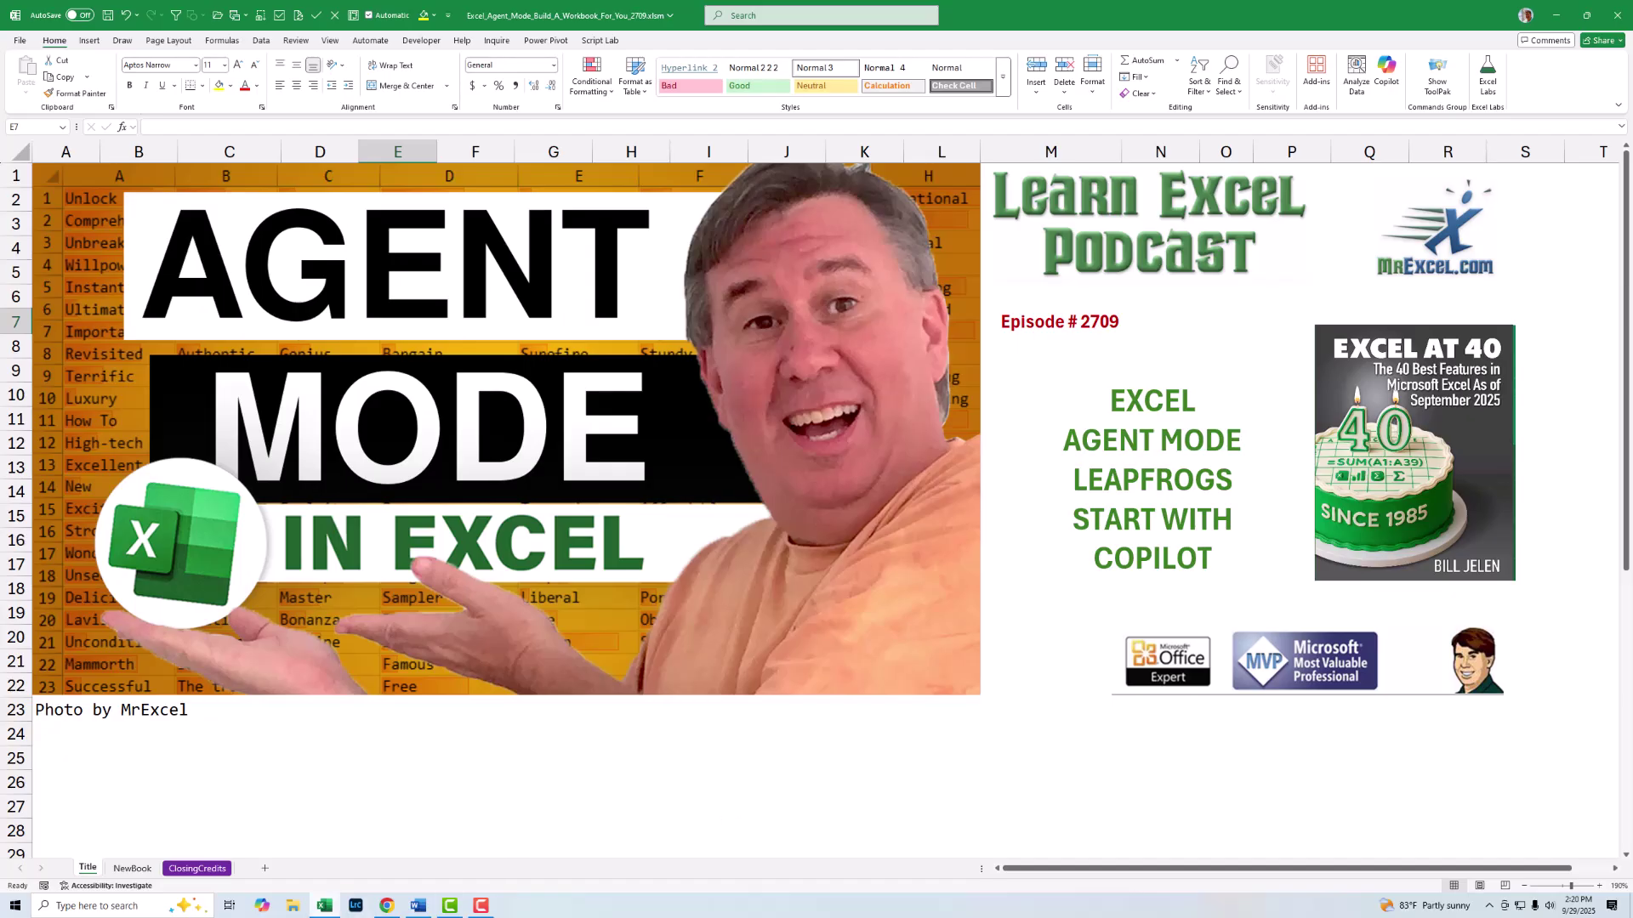
On the NewBook sheet, check today's date in B3, the release date in B4, and D4's DATEDIF years formula.
key("ctrl+Page_Down")
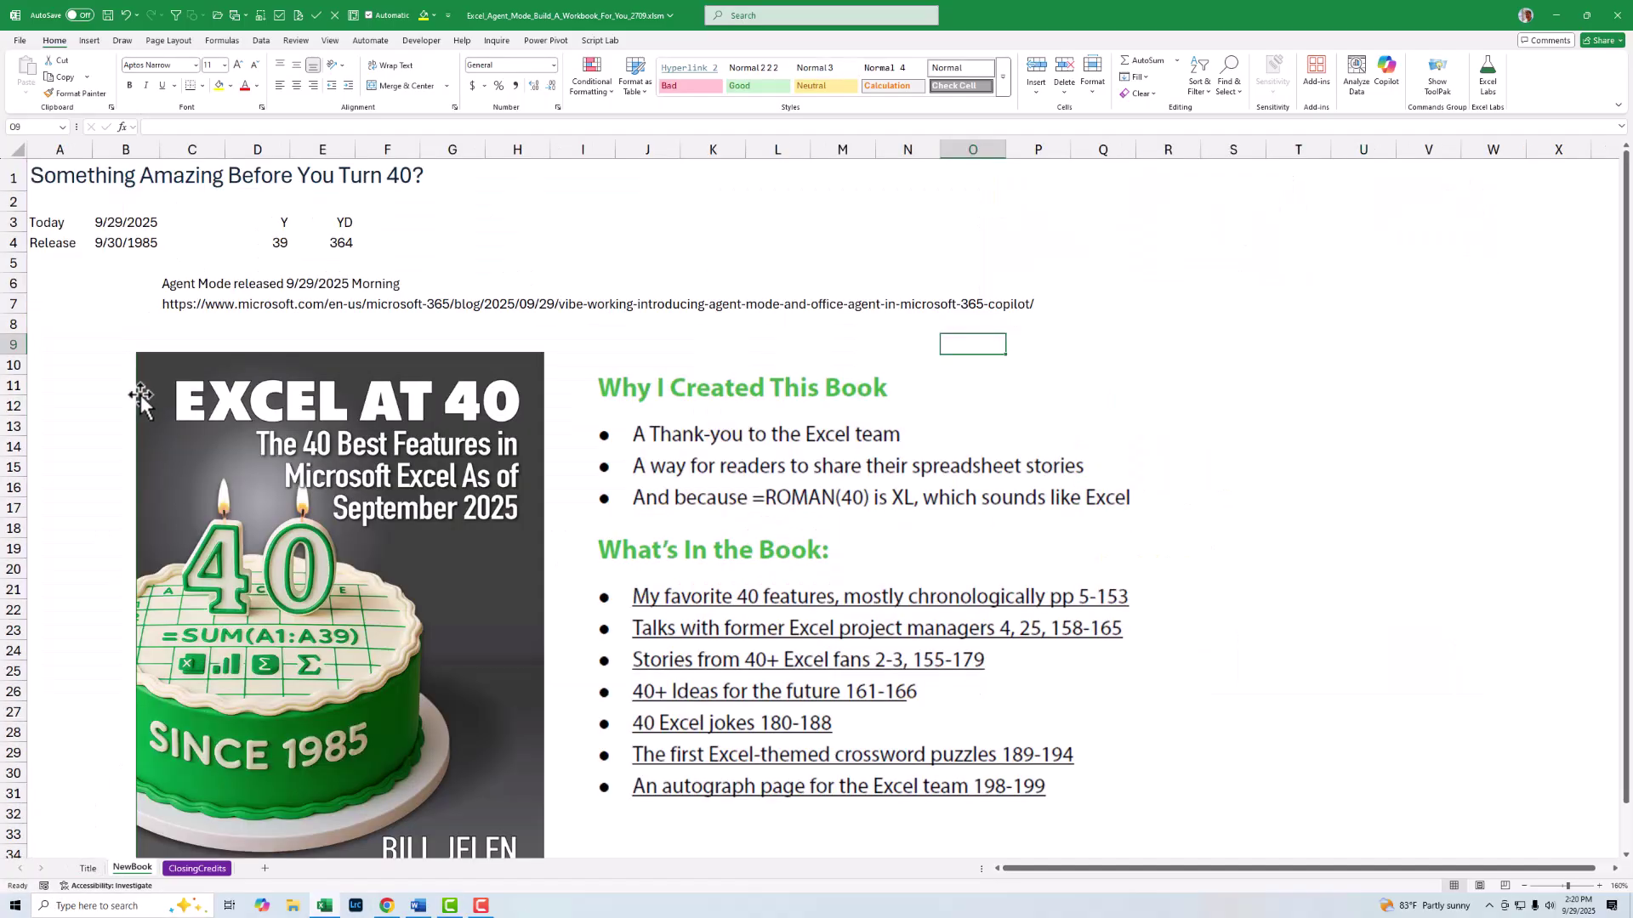
left_click(140, 222)
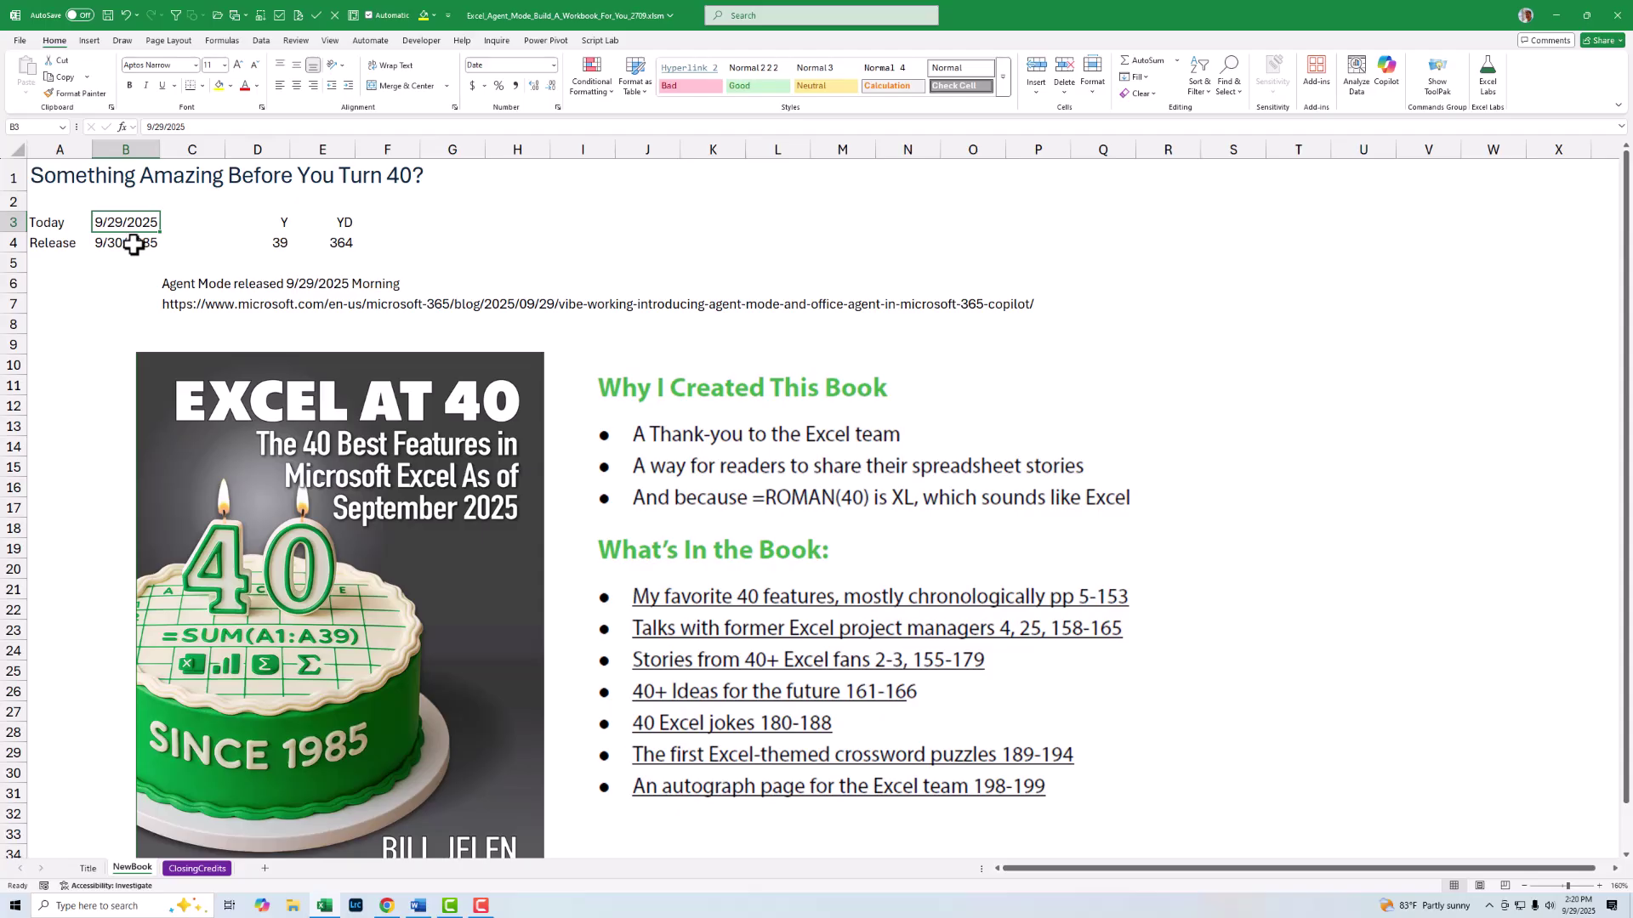
left_click(132, 249)
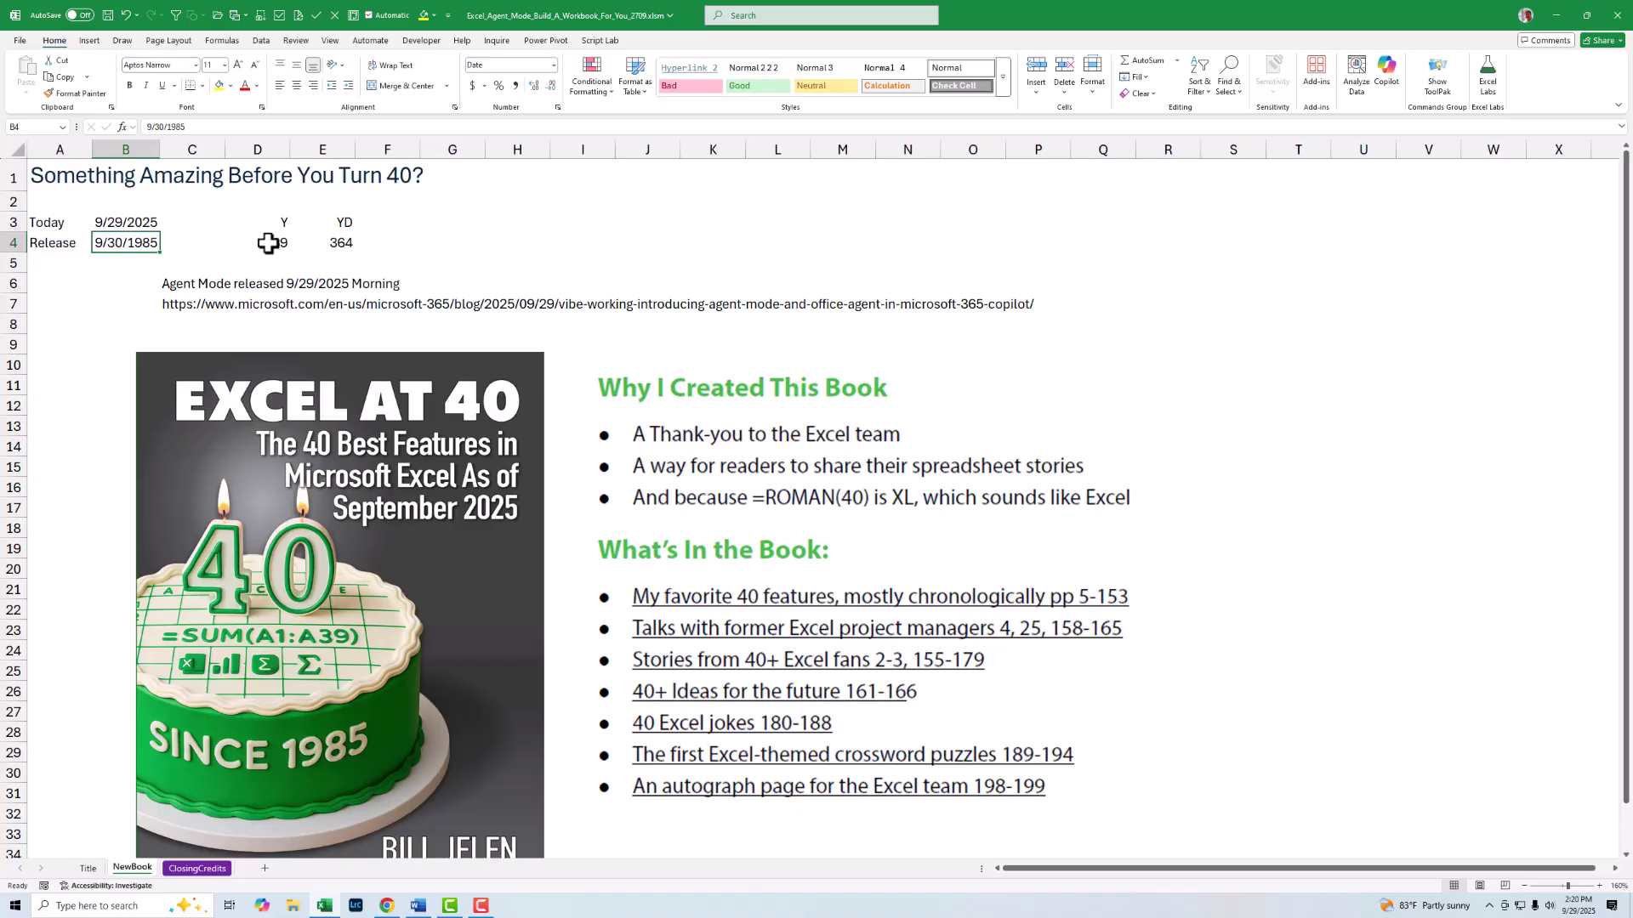
left_click(268, 245)
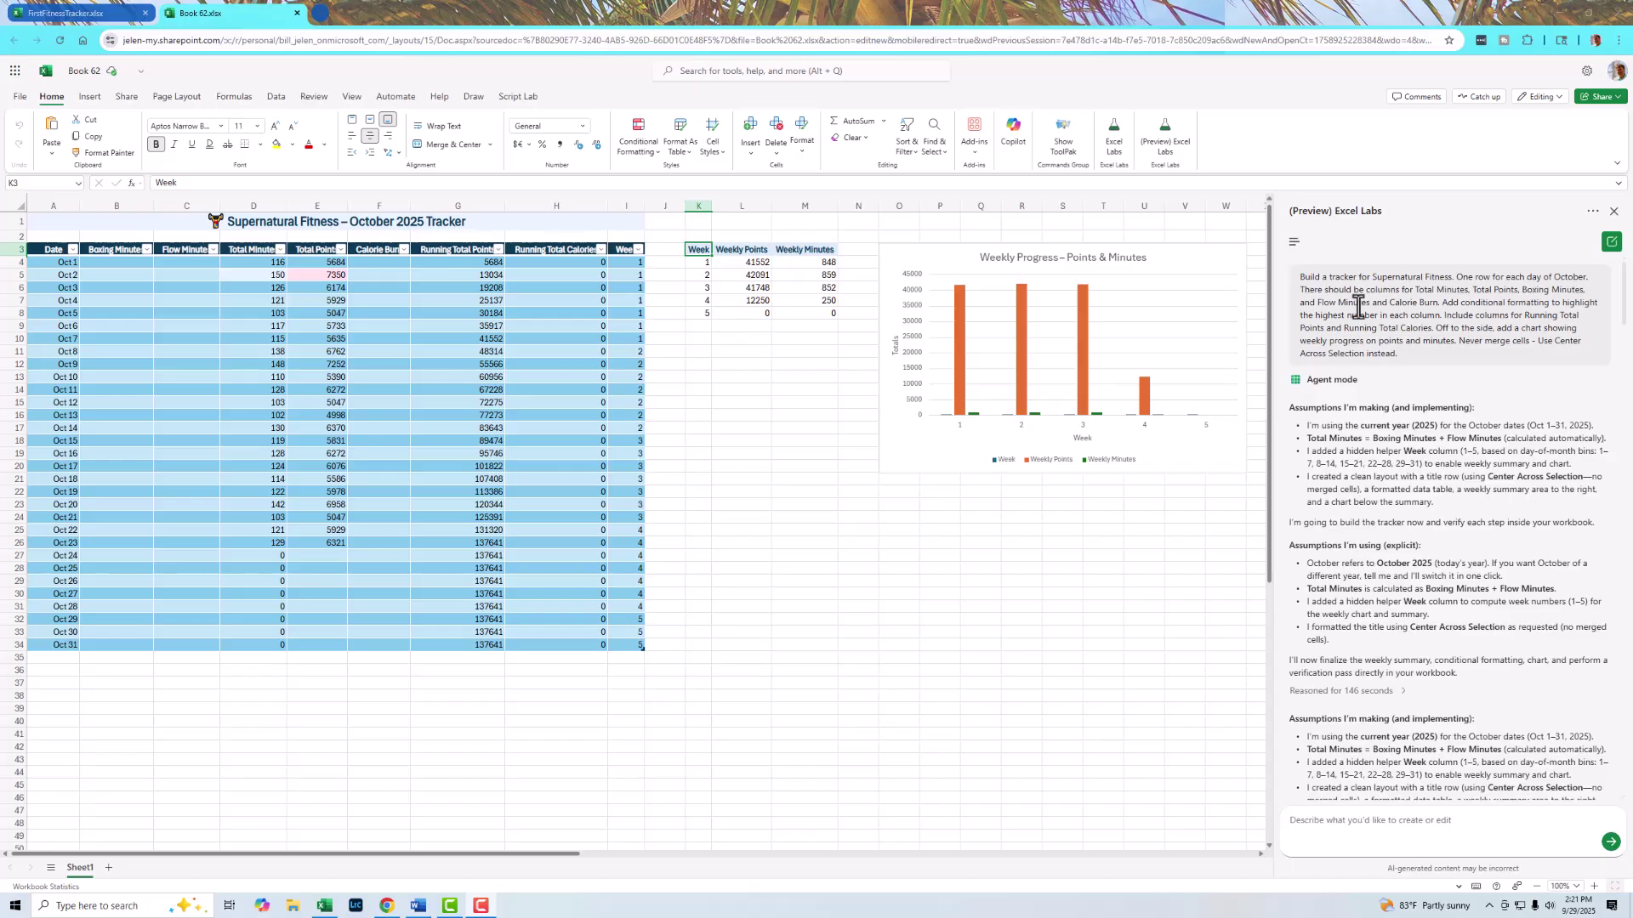
scroll(1432, 585, "down", 3)
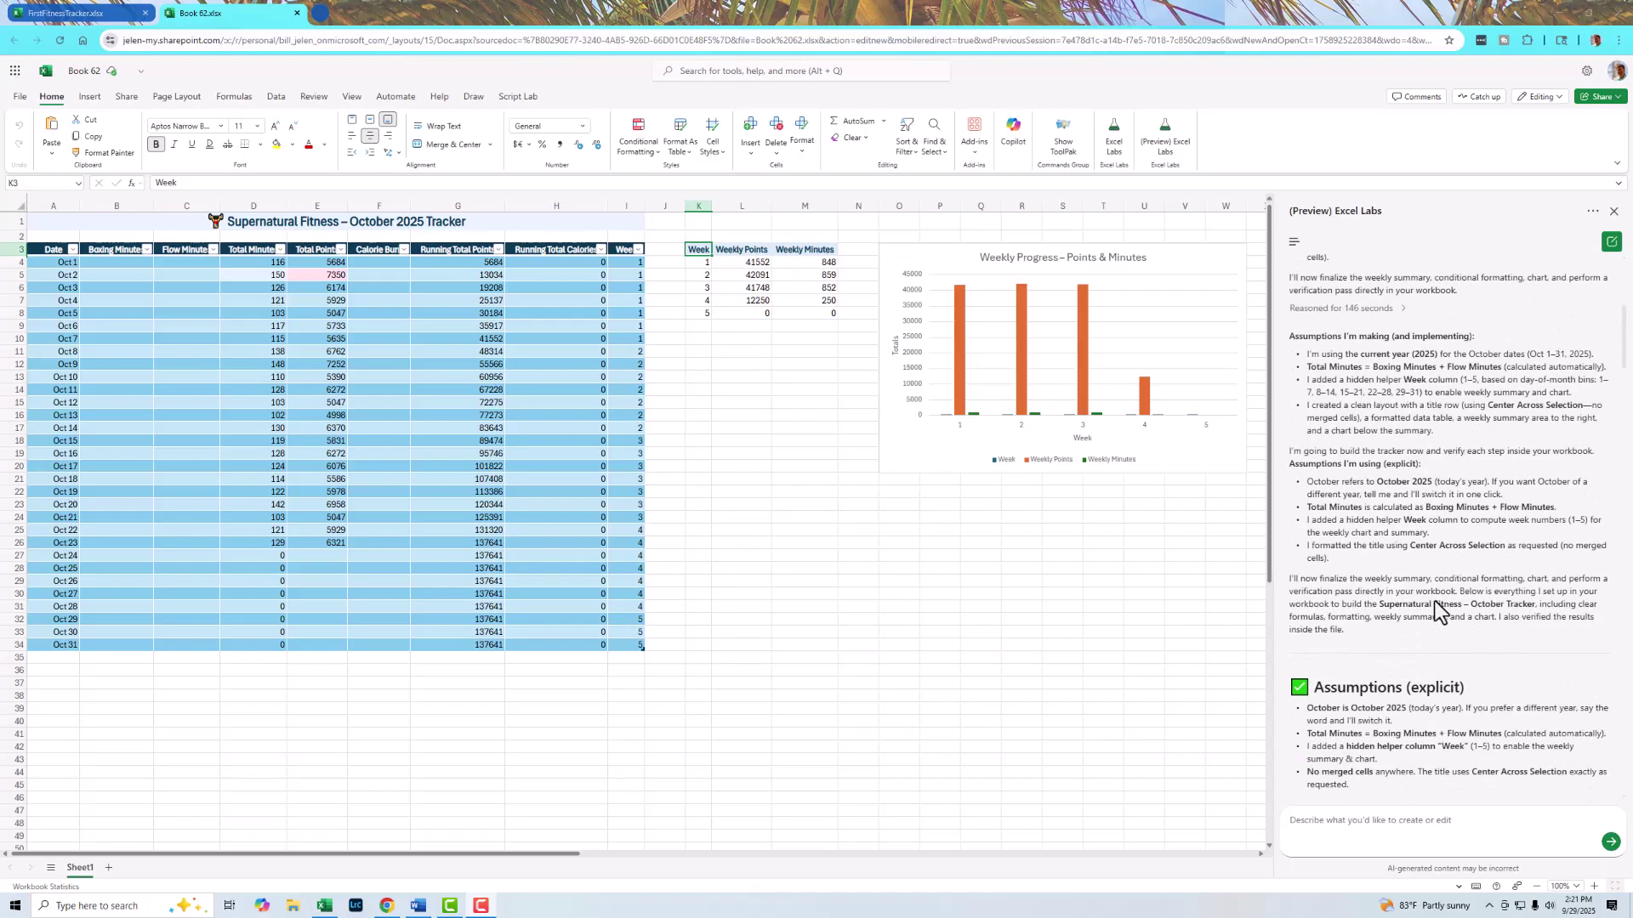
scroll(1439, 613, "down", 1)
scroll(1439, 619, "down", 3)
scroll(1439, 632, "down", 2)
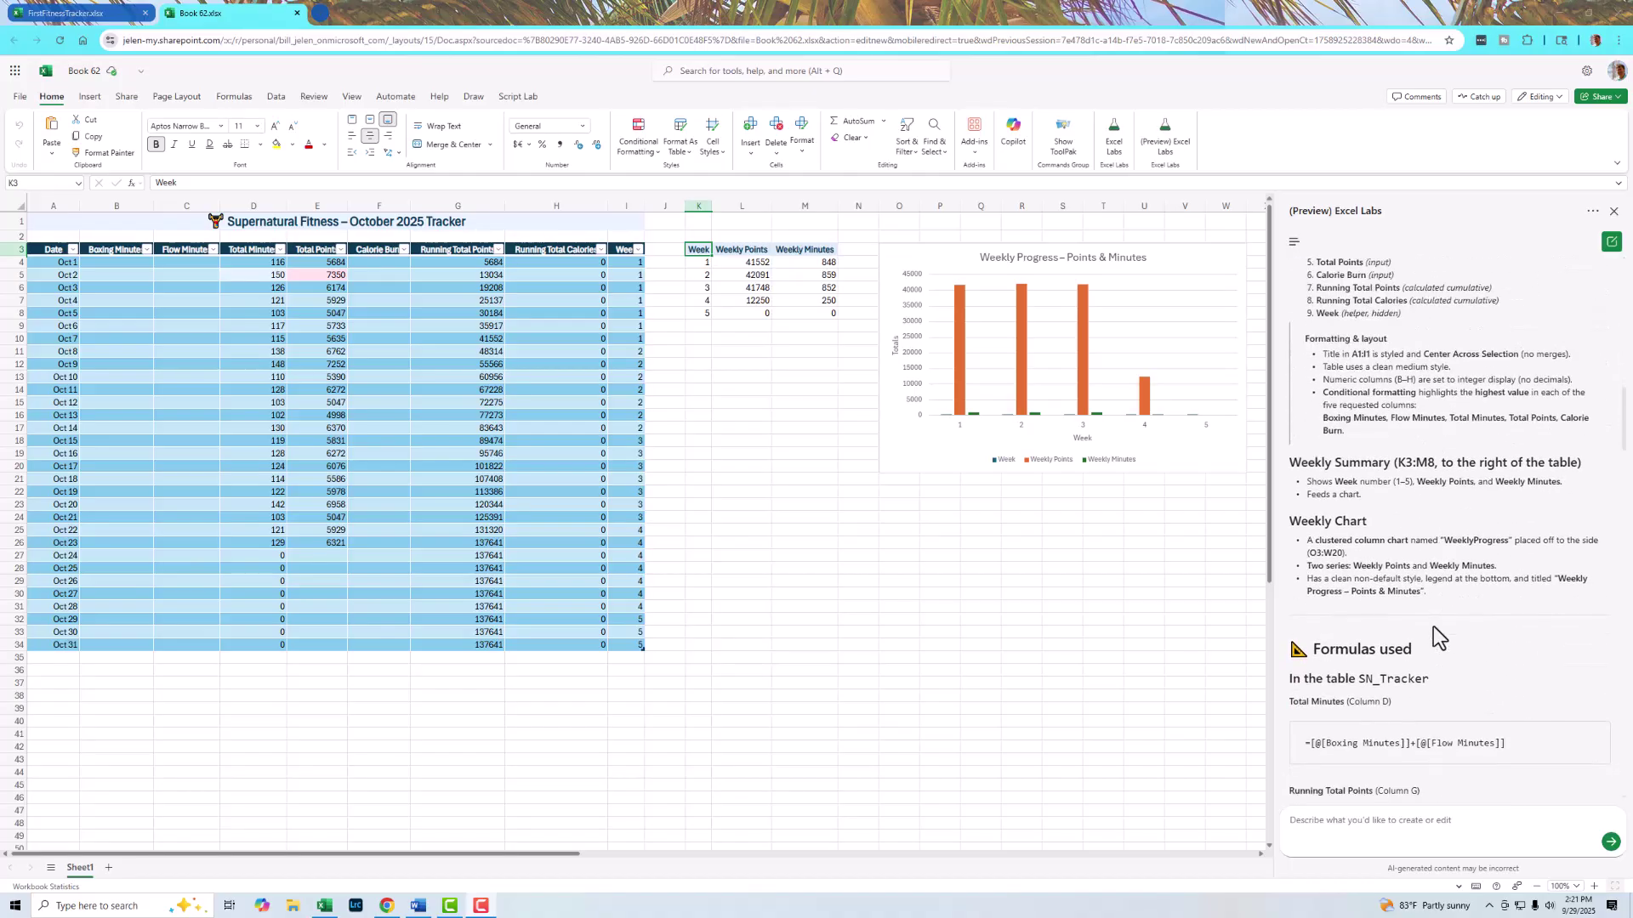
scroll(1433, 625, "down", 2)
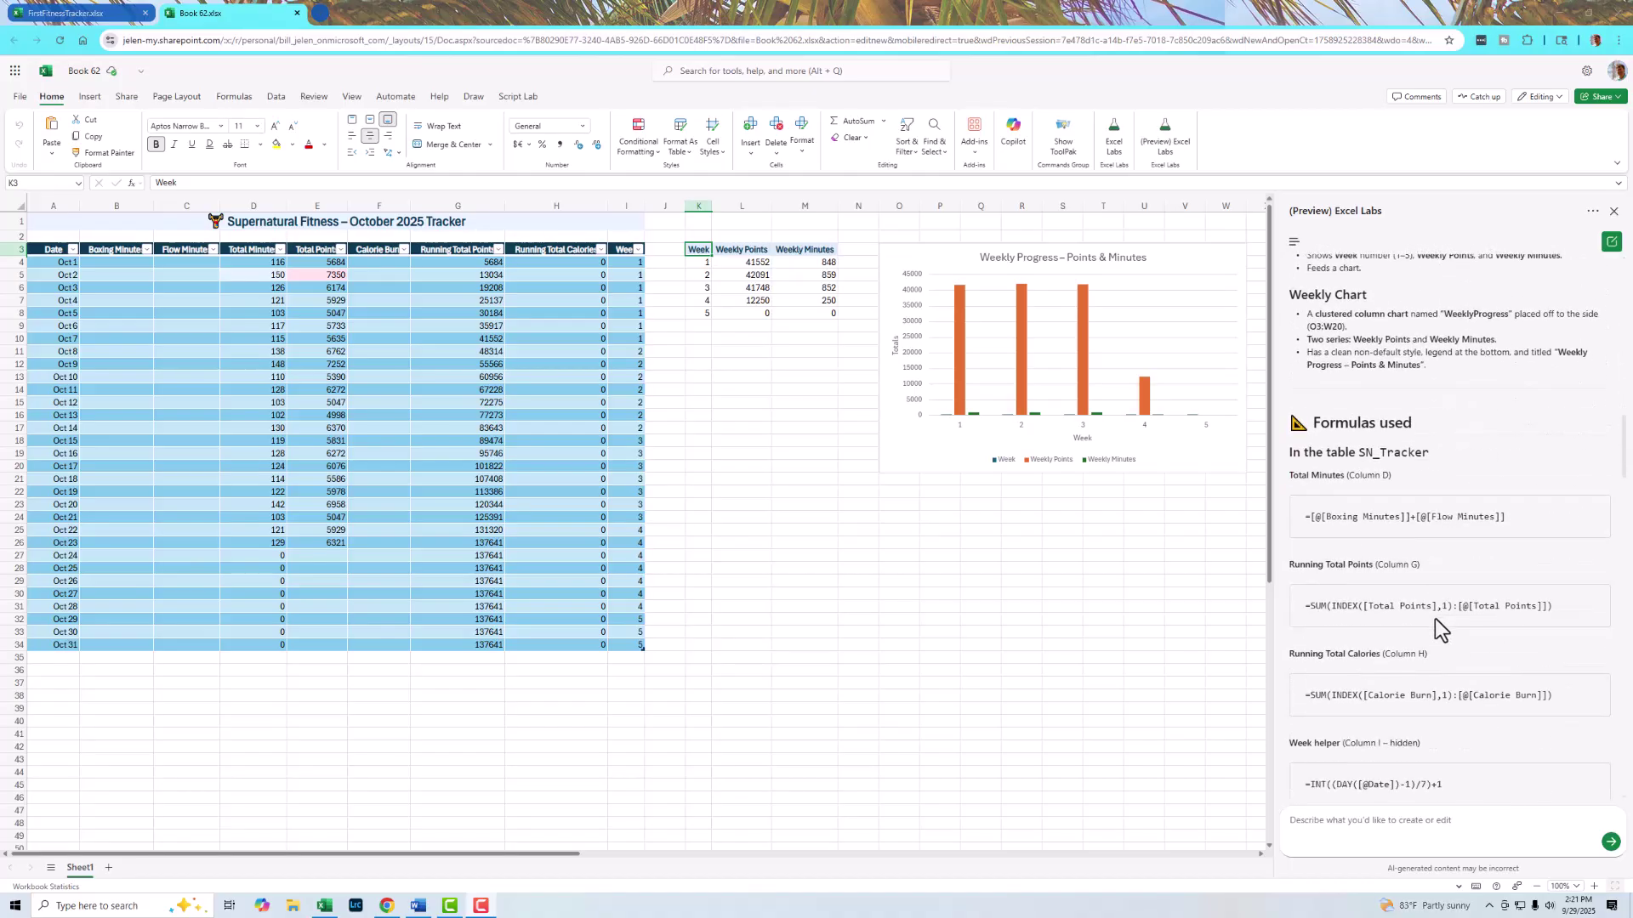
scroll(1461, 561, "up", 4)
scroll(1482, 530, "up", 4)
scroll(1482, 530, "up", 4)
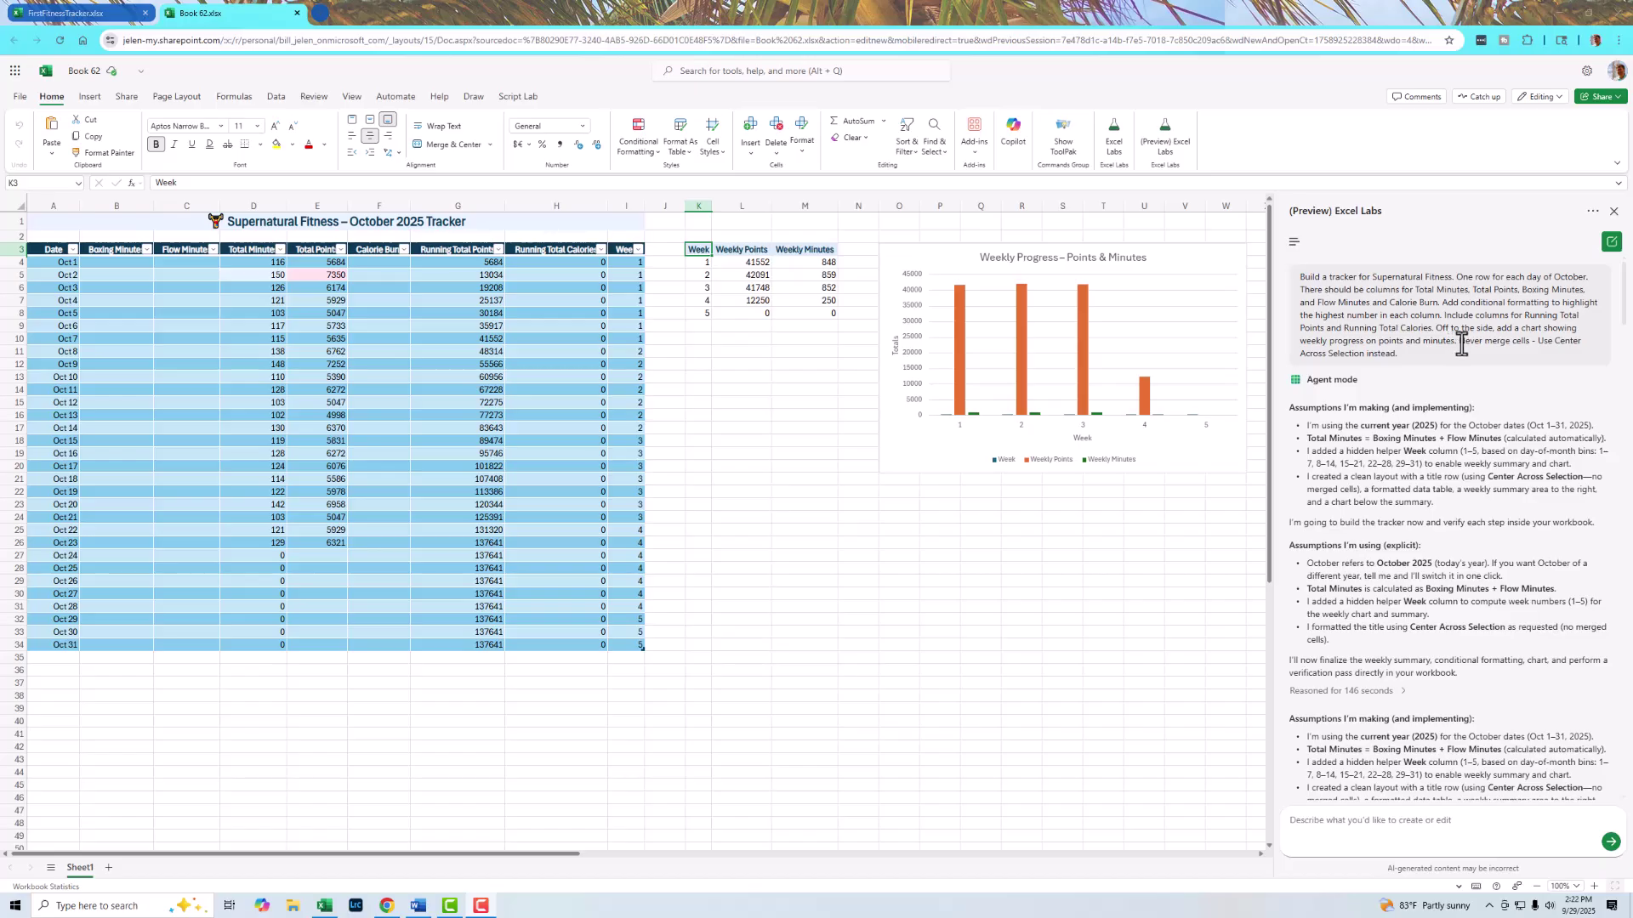
Review the FirstAgentTest transcript of the first tracker's build, then return to the Book 62 workbook.
left_click(93, 15)
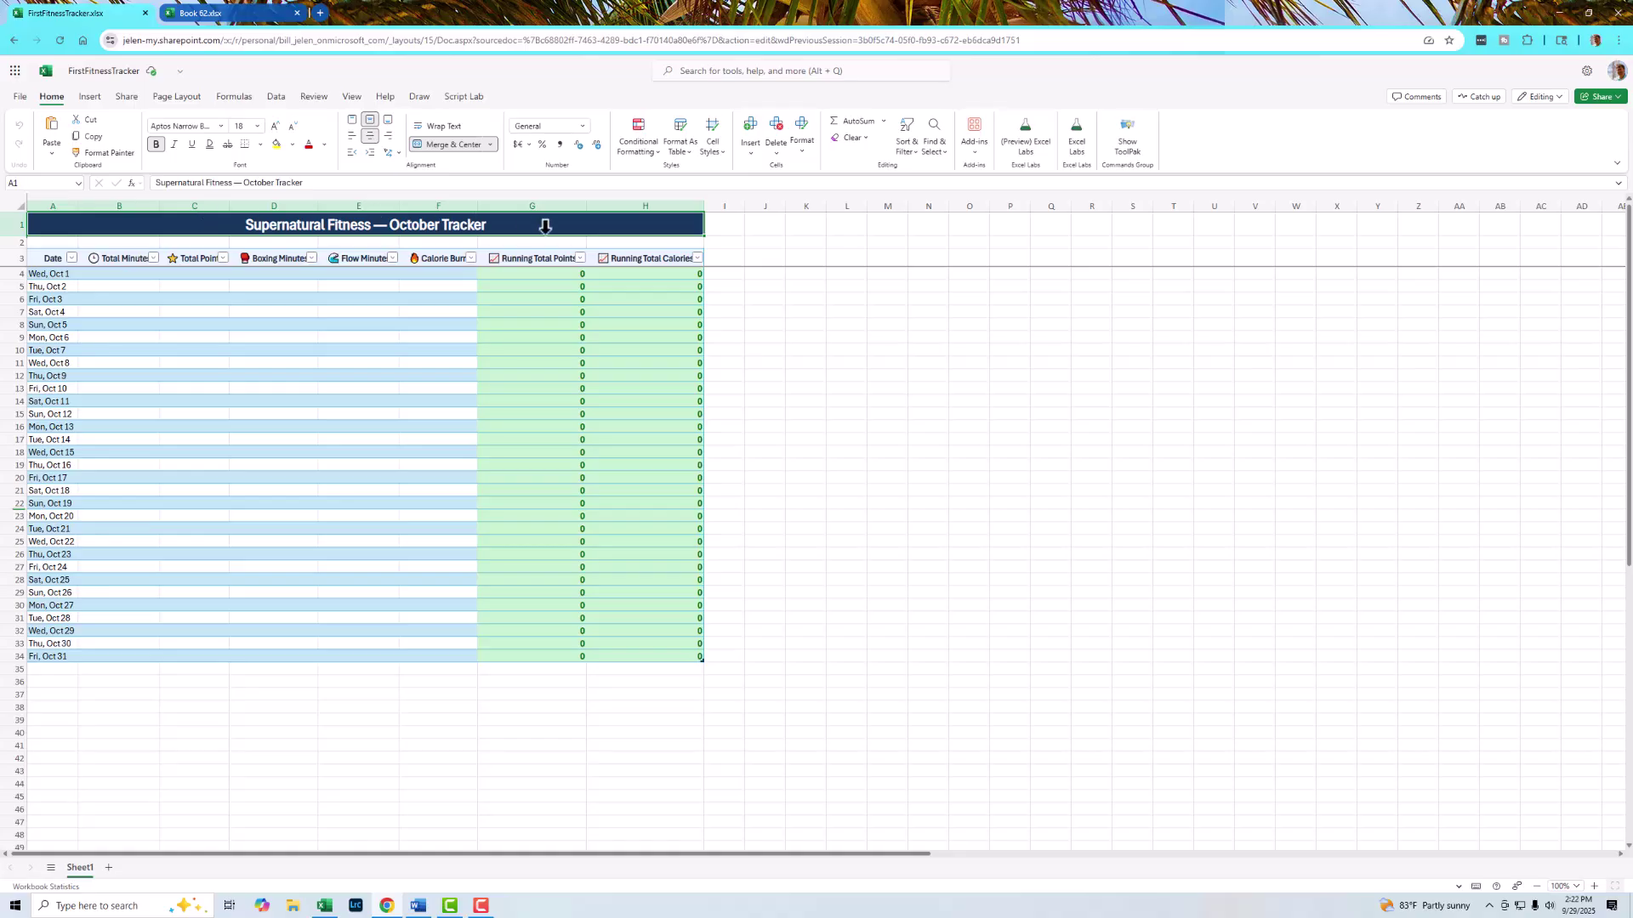
left_click(422, 908)
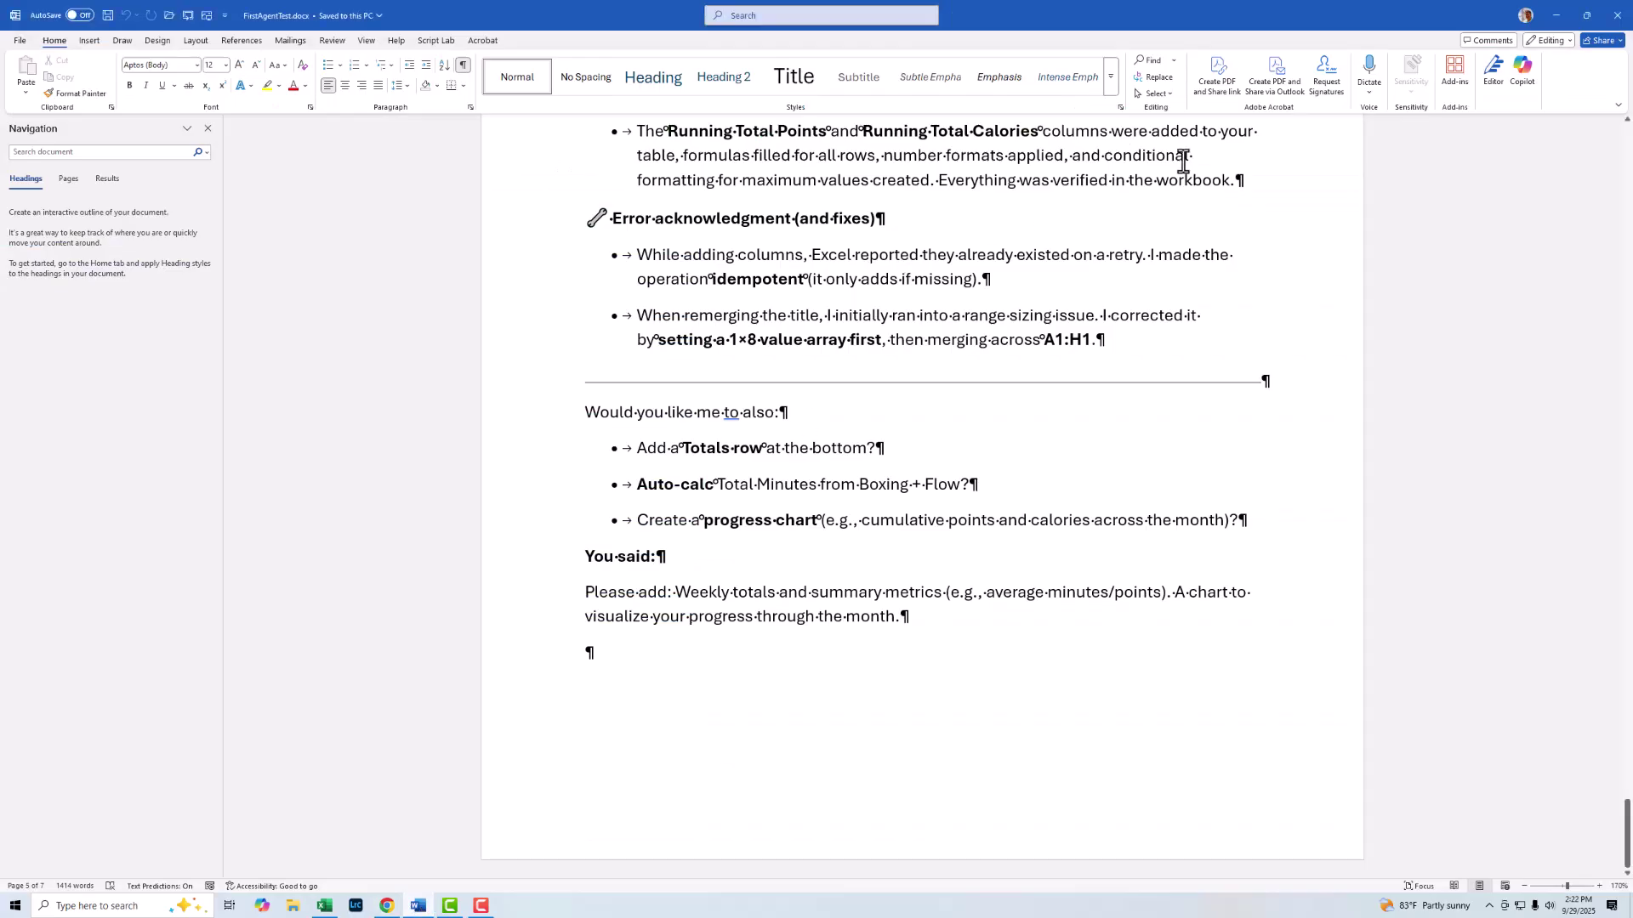
scroll(957, 259, "up", 10)
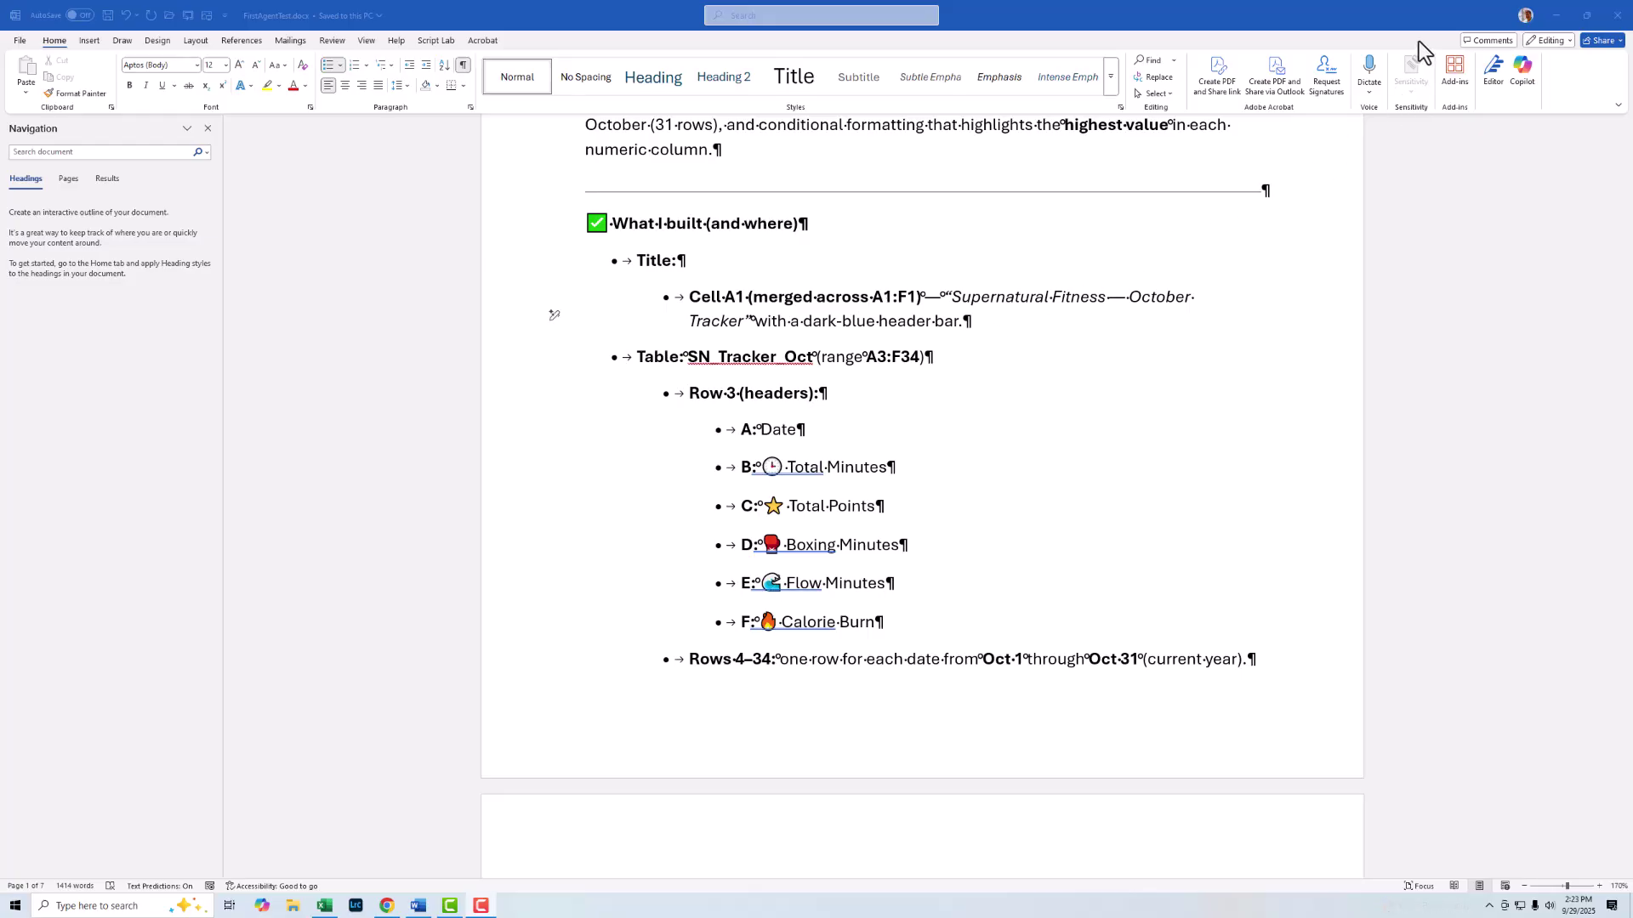
key("alt+Tab")
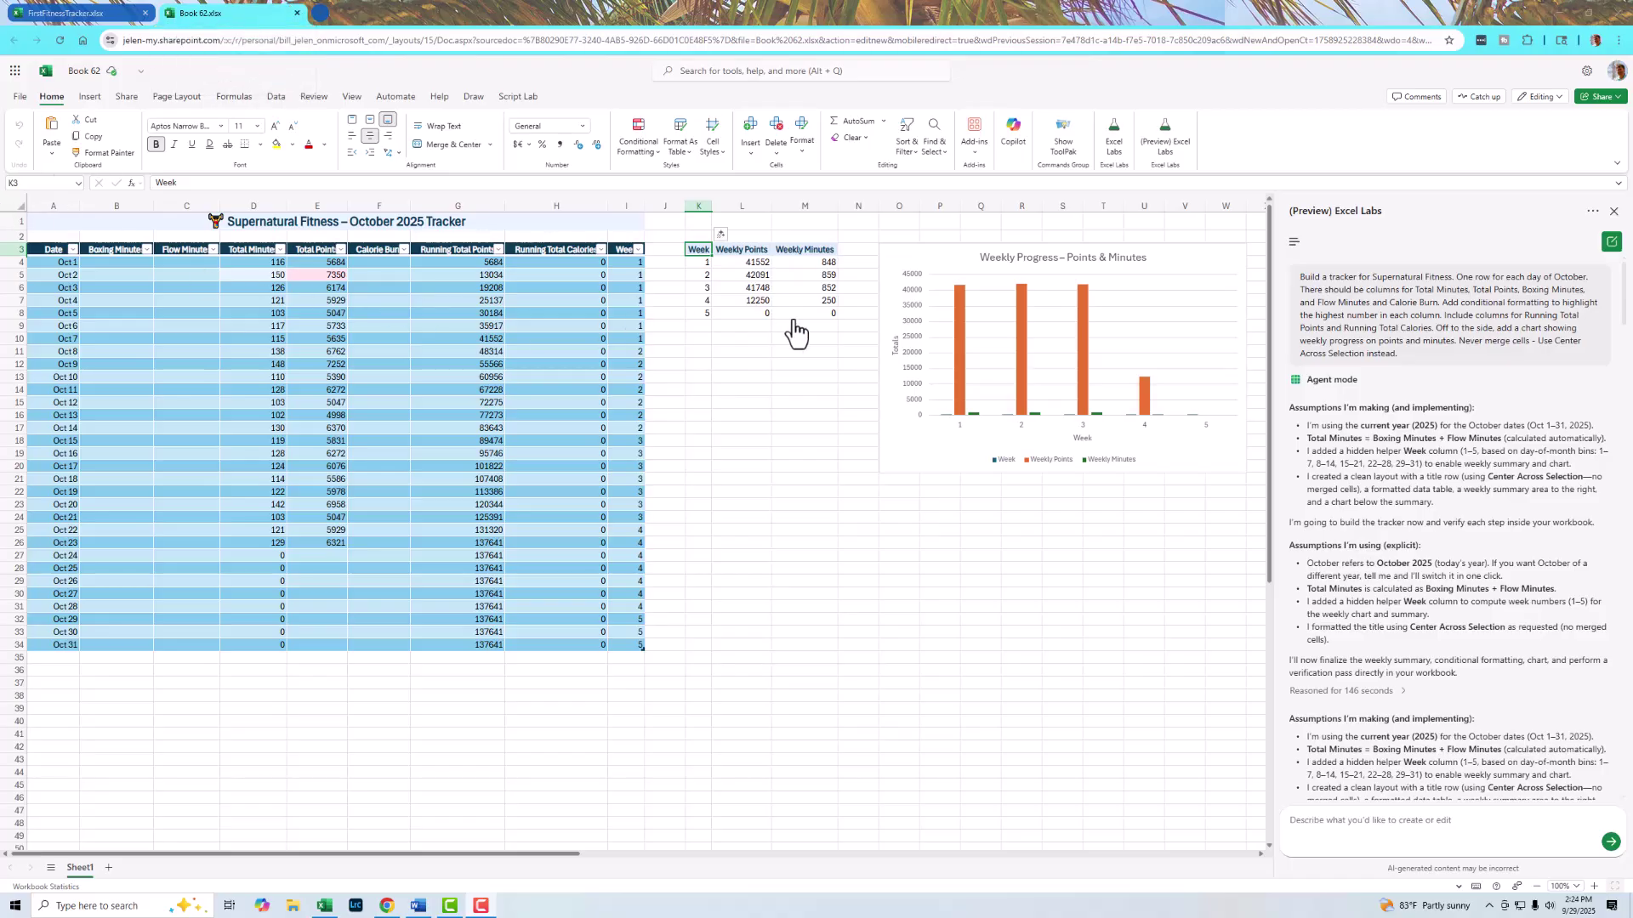
scroll(1359, 549, "down", 5)
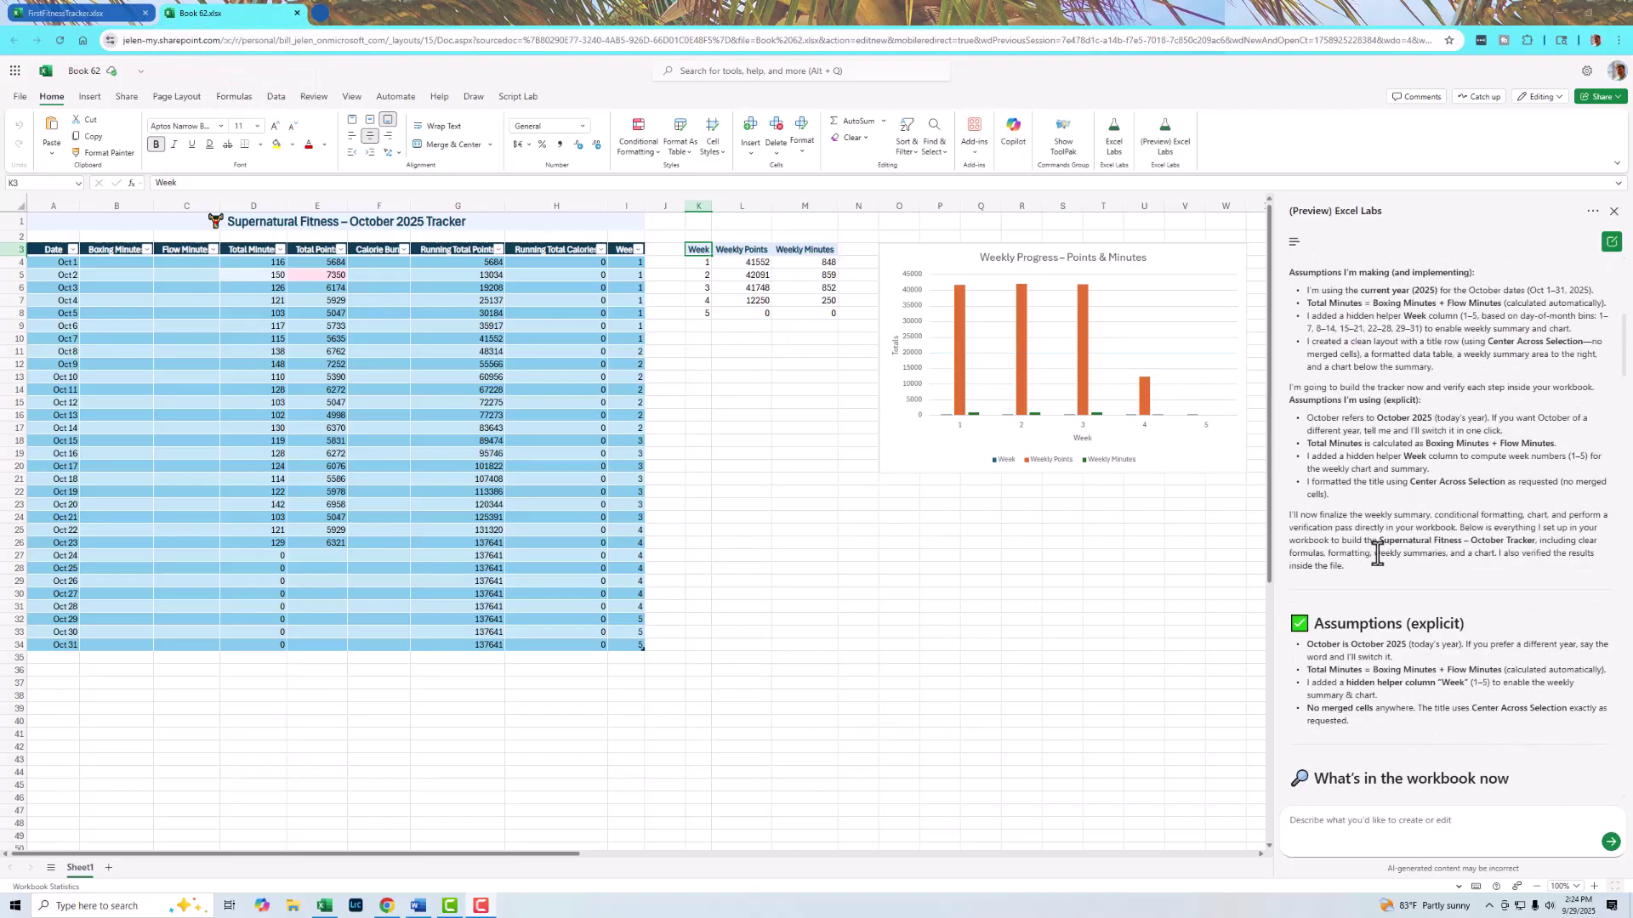
scroll(1379, 553, "down", 5)
scroll(1378, 552, "down", 5)
scroll(1378, 552, "down", 5)
scroll(1380, 552, "down", 5)
scroll(1379, 553, "down", 5)
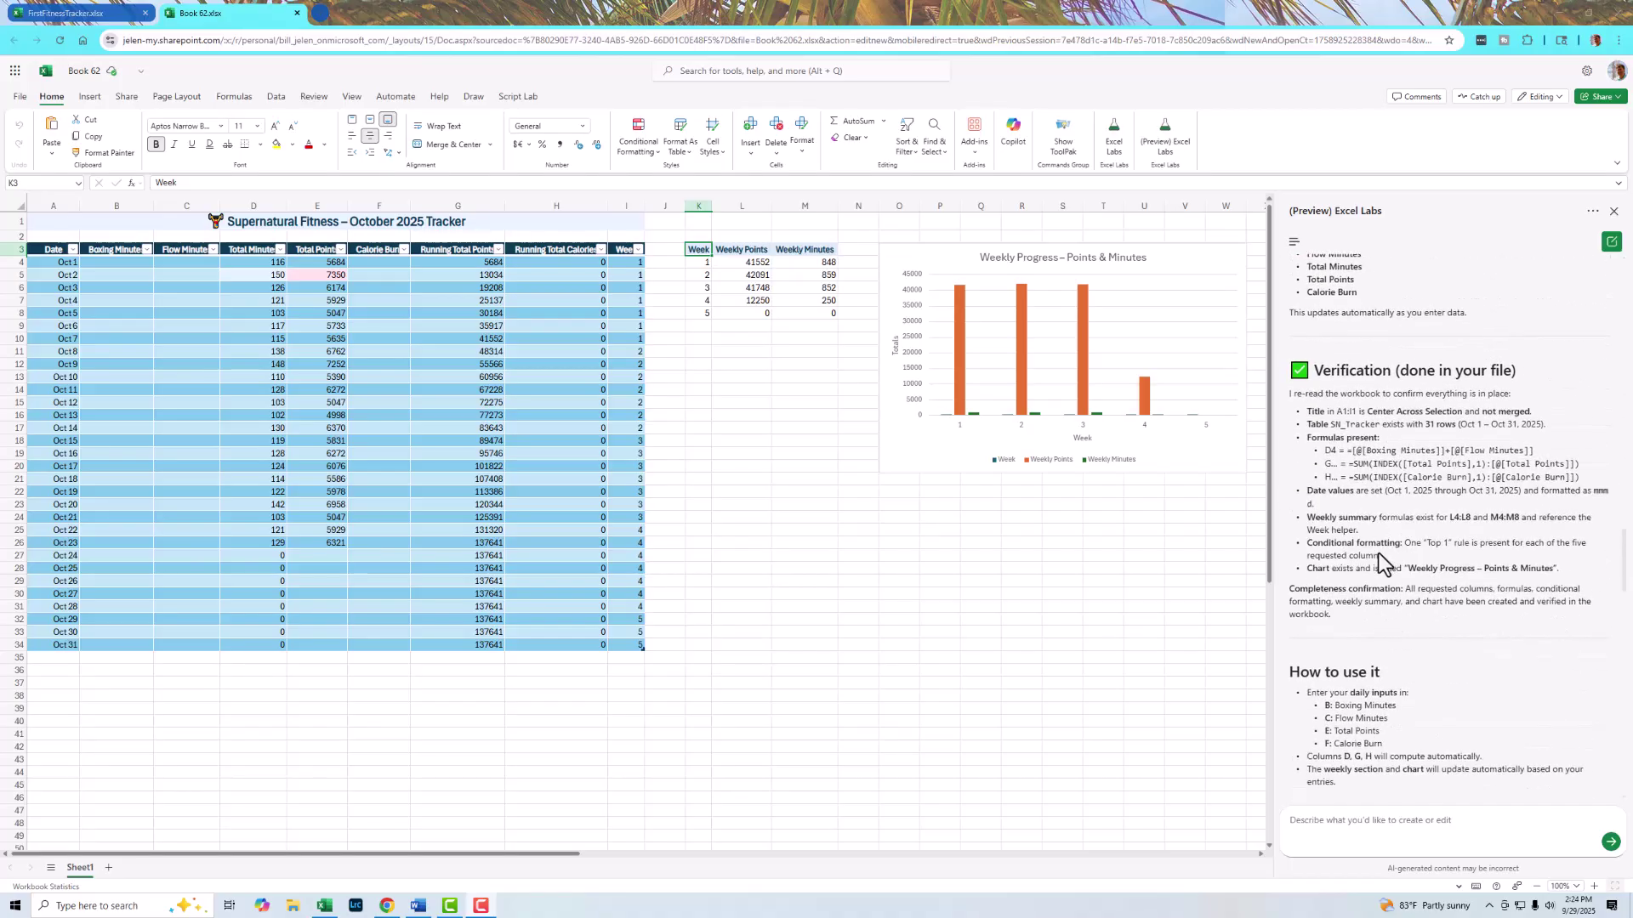
scroll(1379, 553, "down", 5)
scroll(1379, 552, "down", 3)
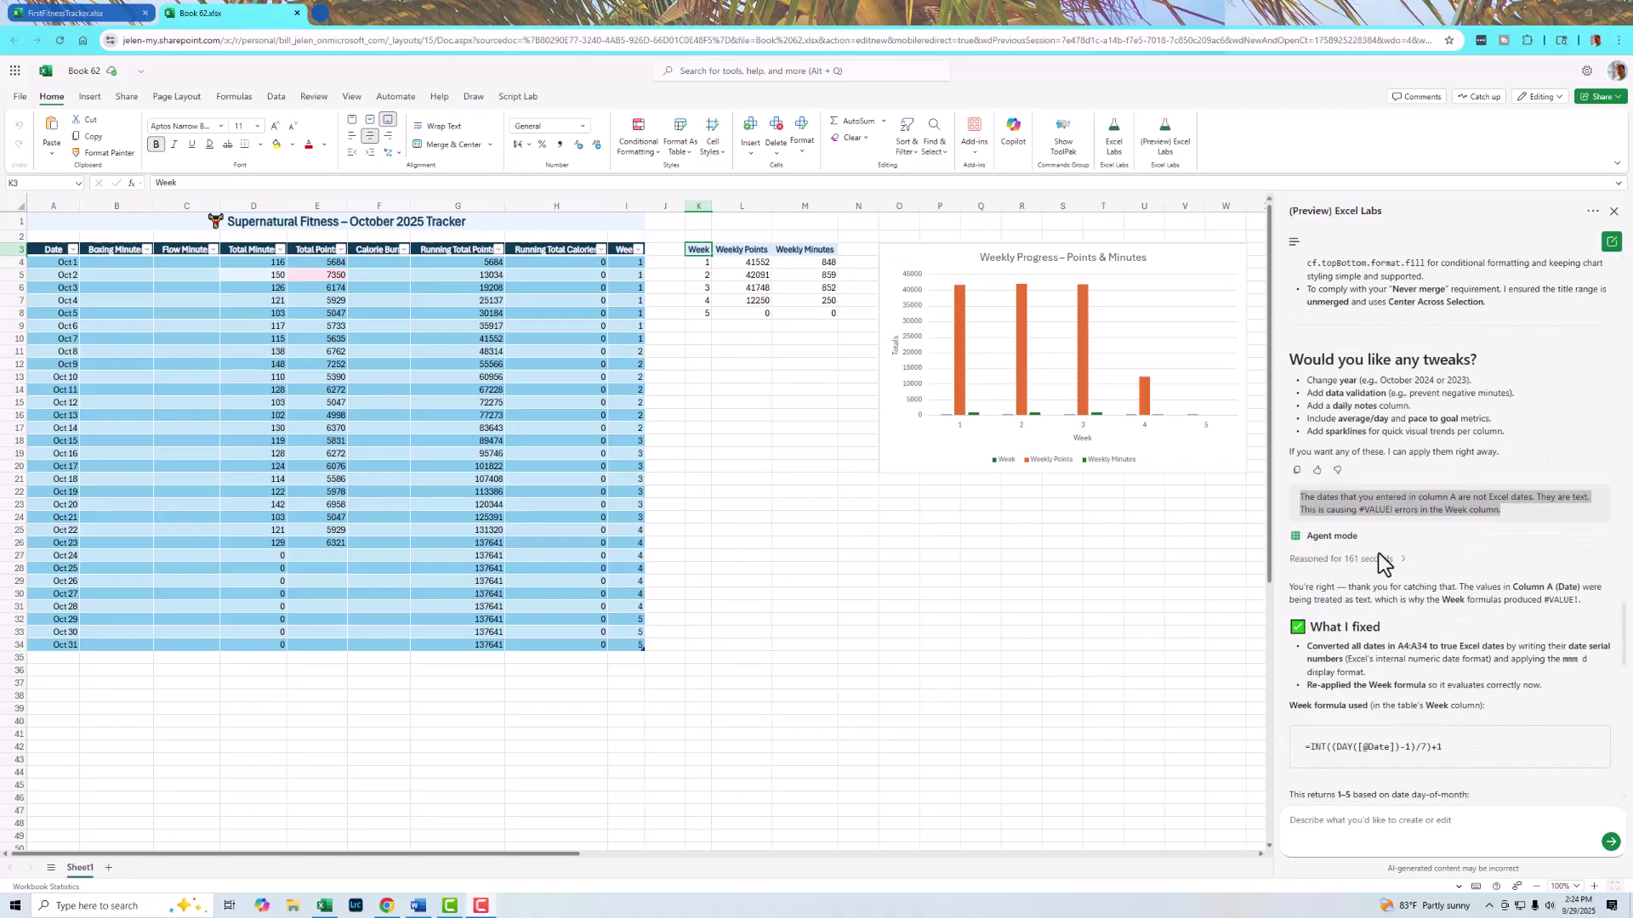
scroll(1378, 553, "down", 2)
scroll(1379, 552, "up", 5)
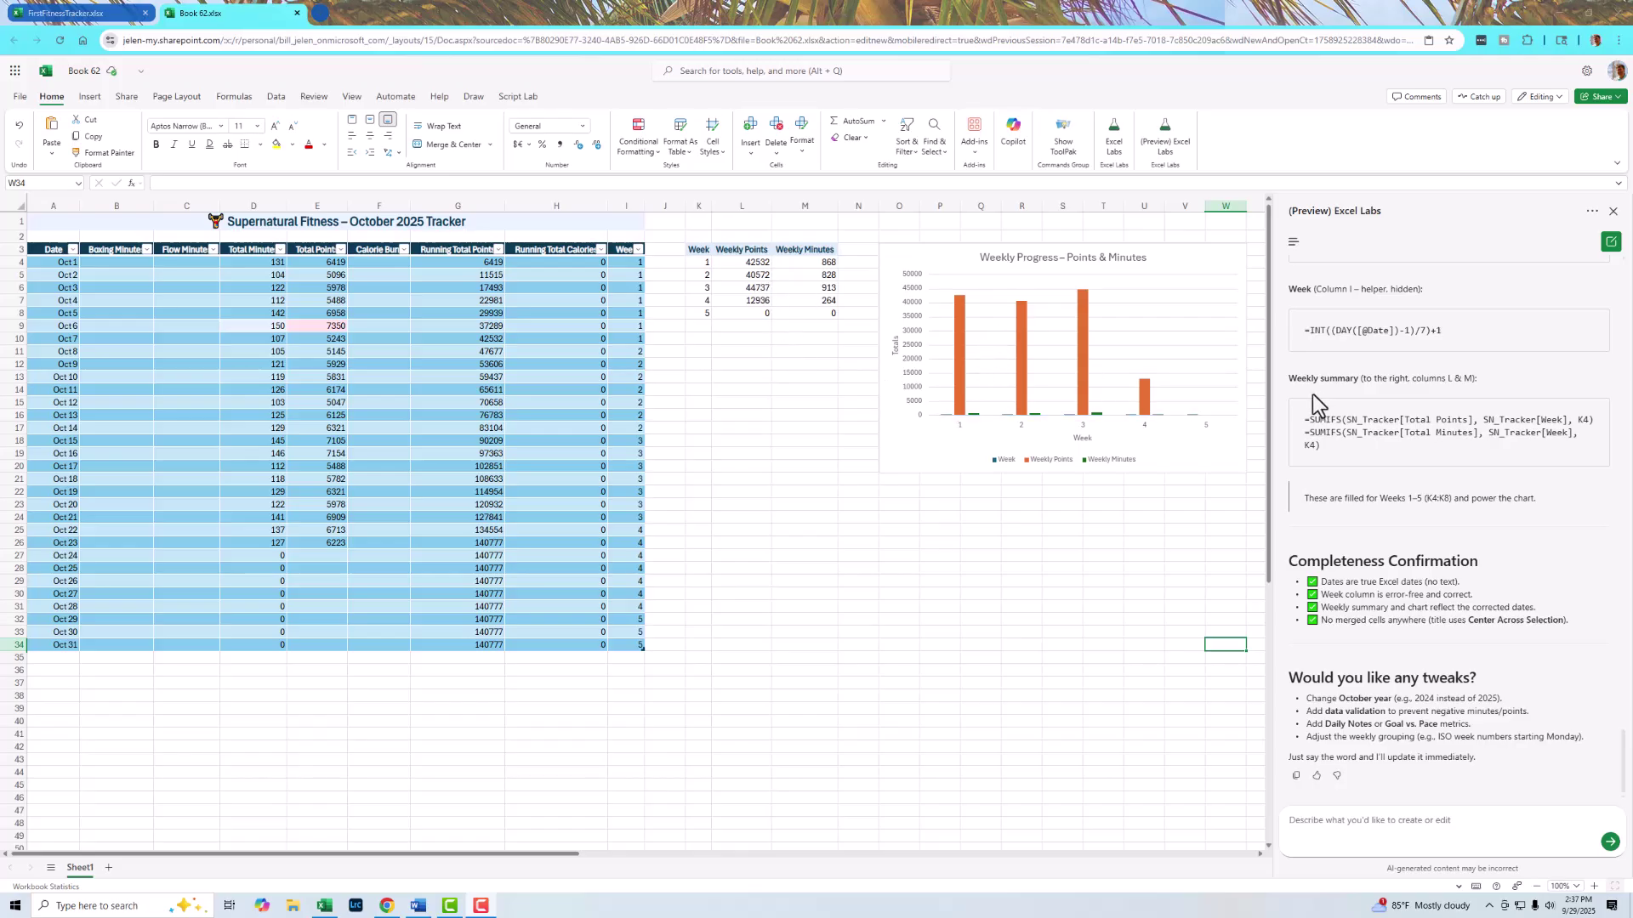
Clear the Week header in cell K3 of the weekly summary table.
left_click(699, 250)
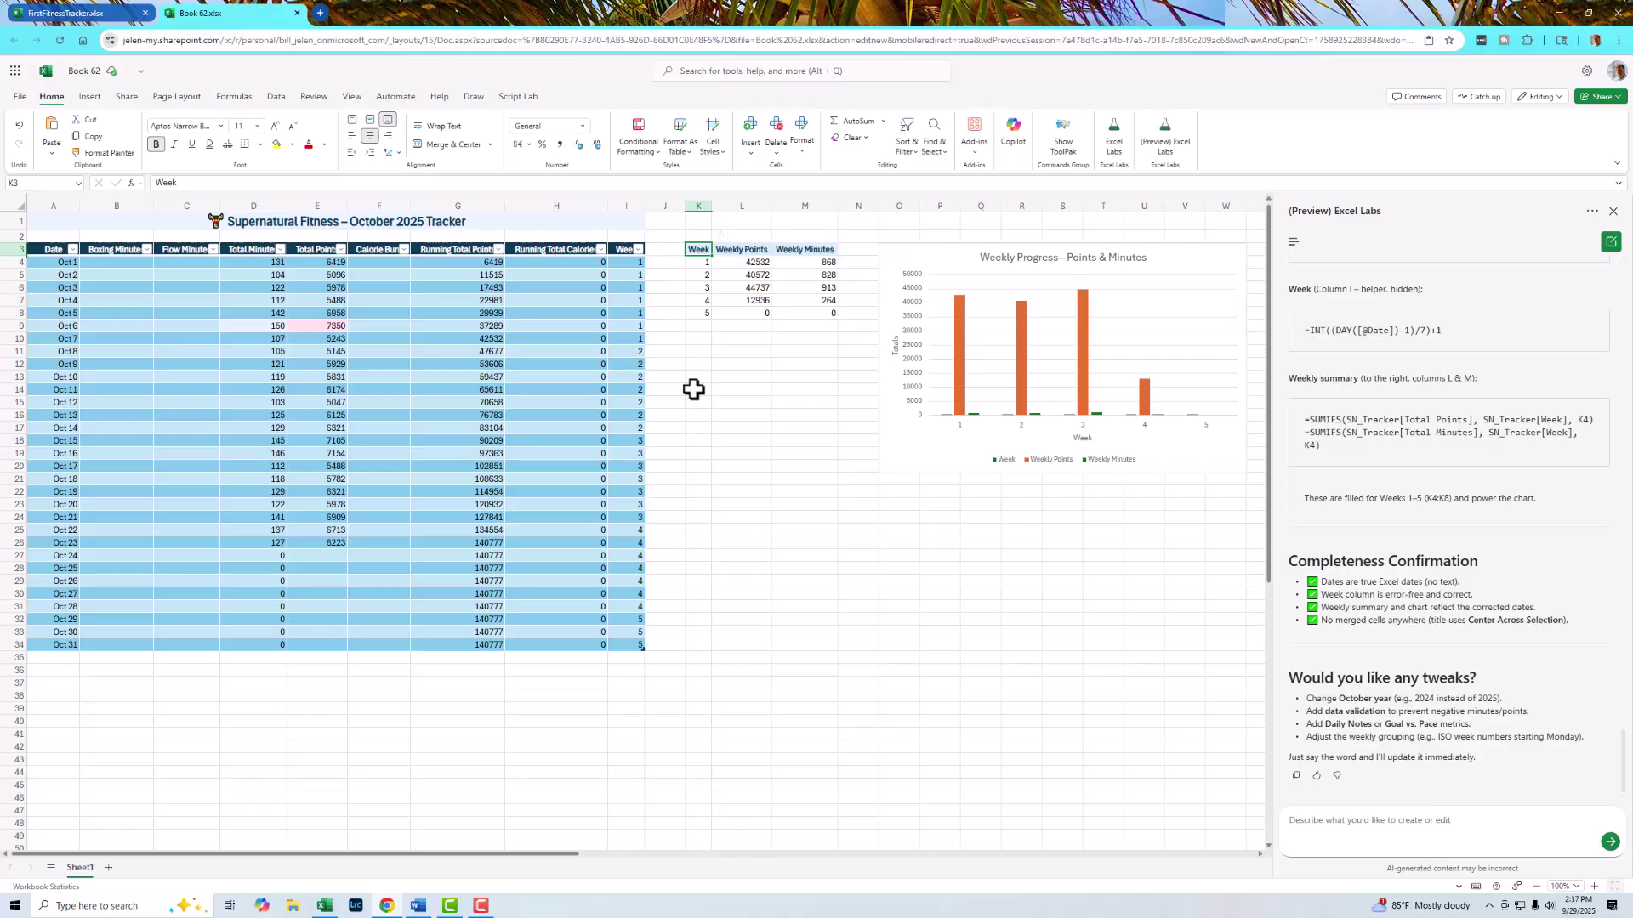
key("Delete")
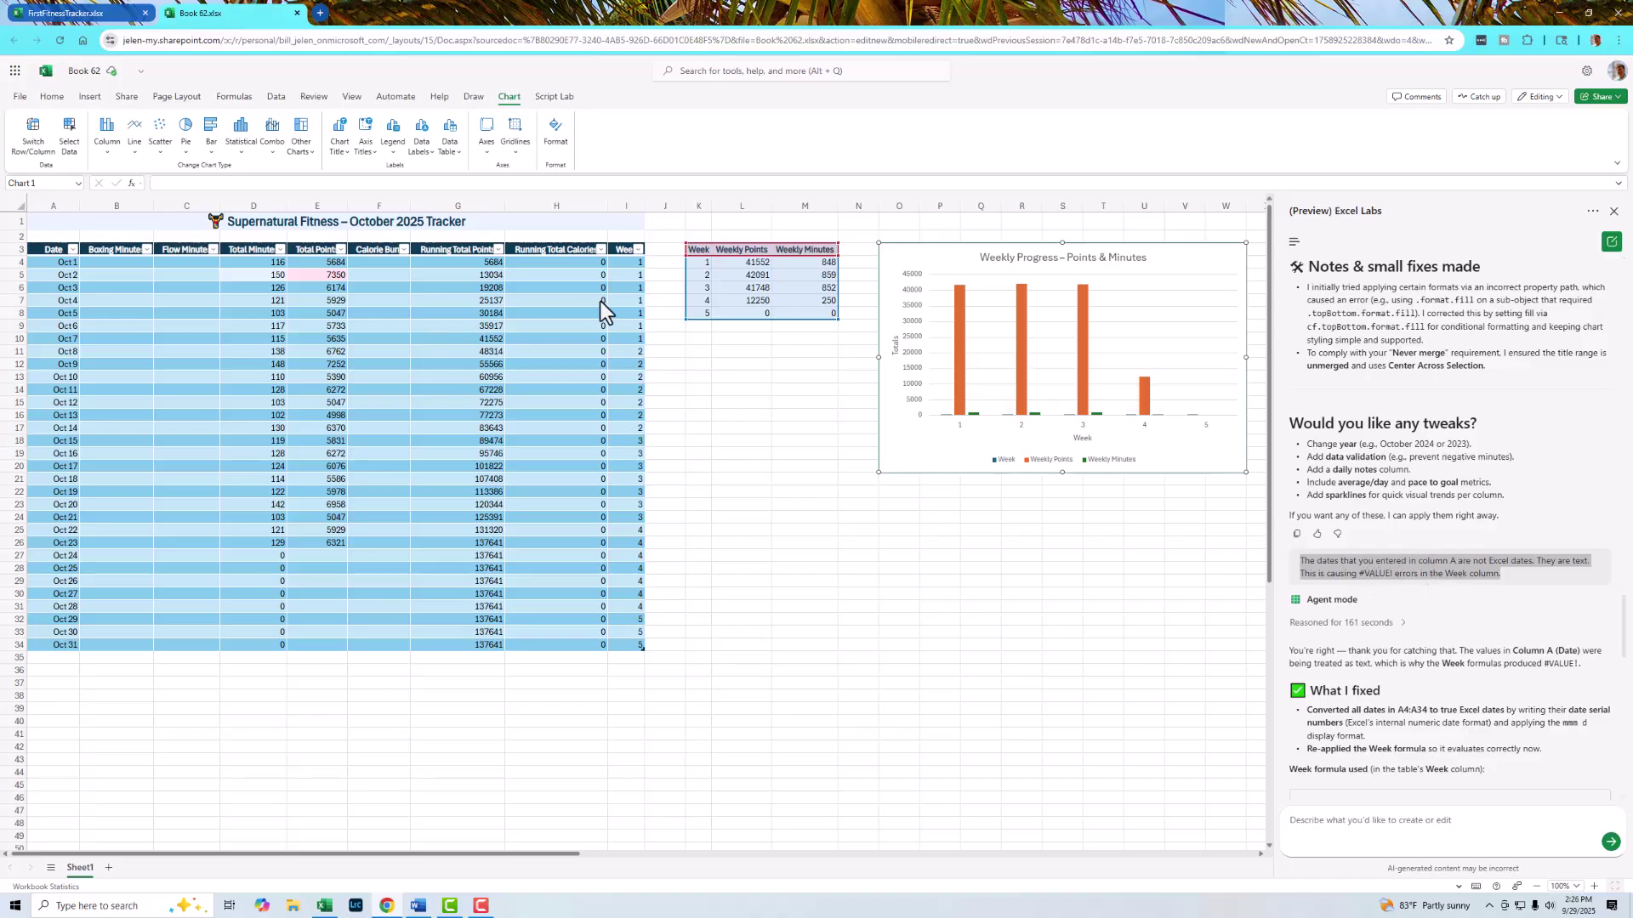
scroll(1403, 551, "down", 2)
scroll(1382, 514, "down", 2)
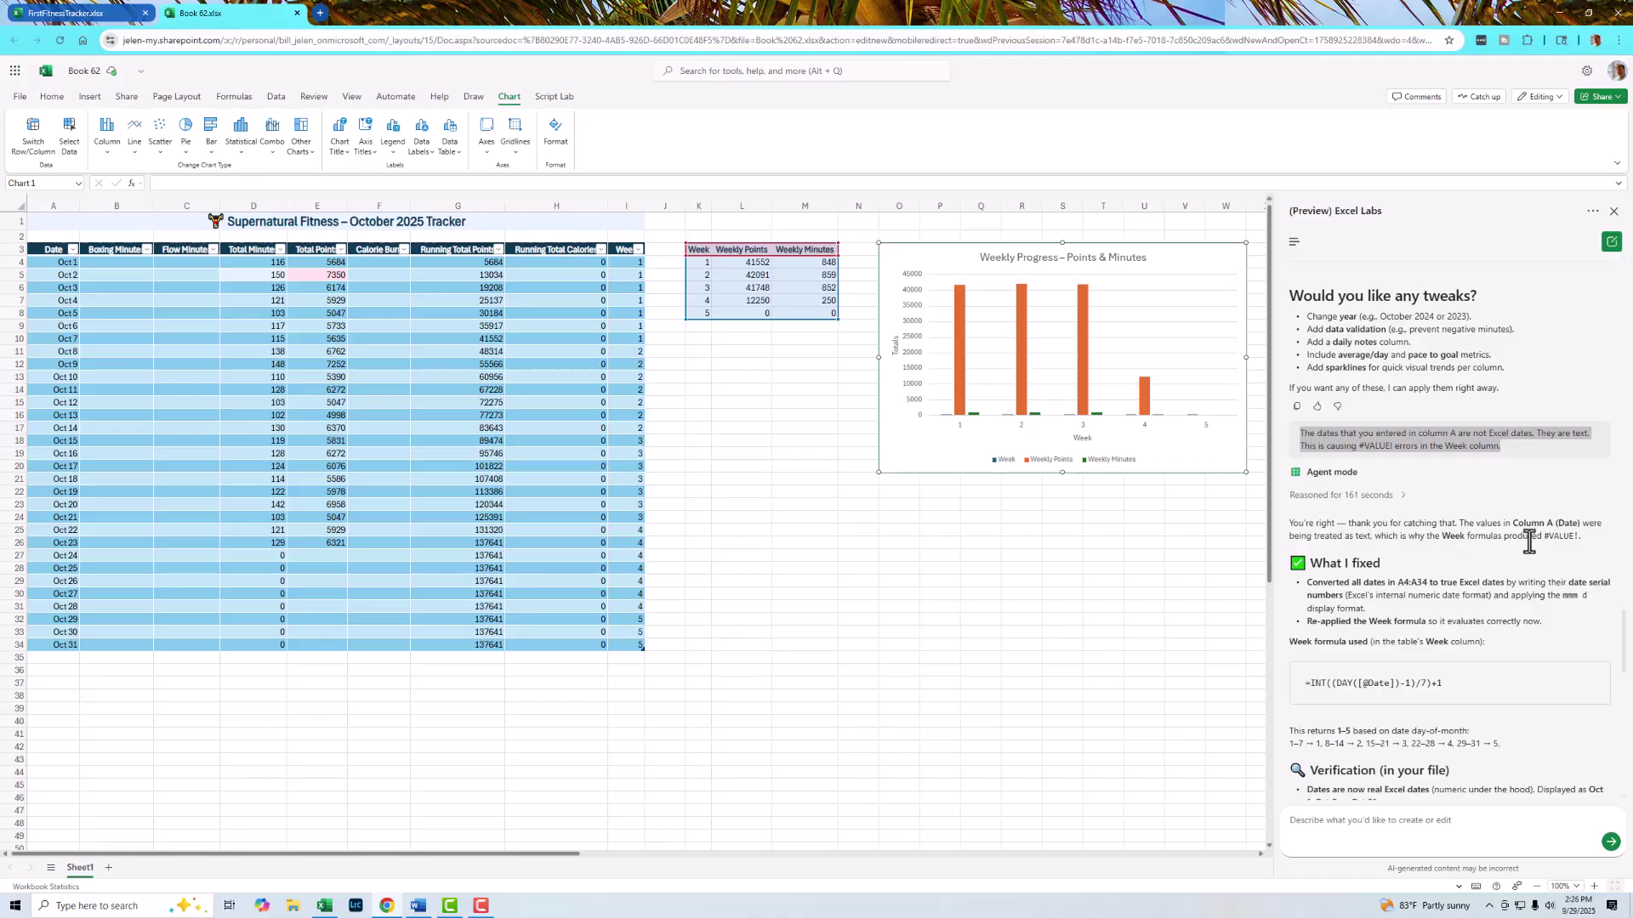
scroll(1530, 551, "down", 1)
scroll(1531, 546, "down", 2)
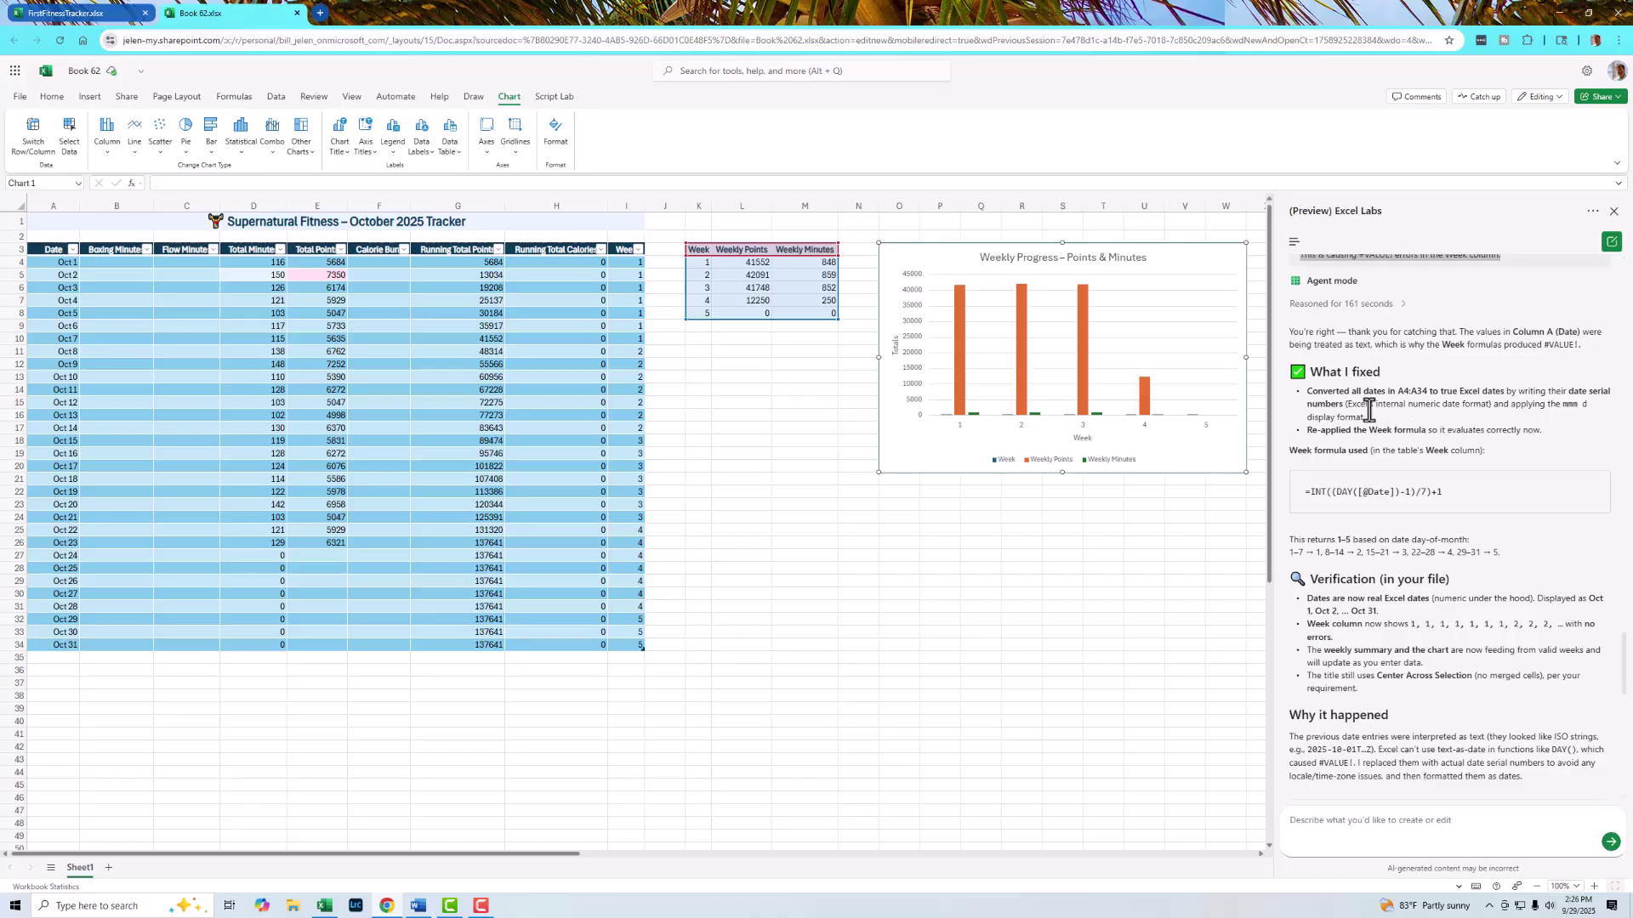
scroll(1425, 437, "down", 2)
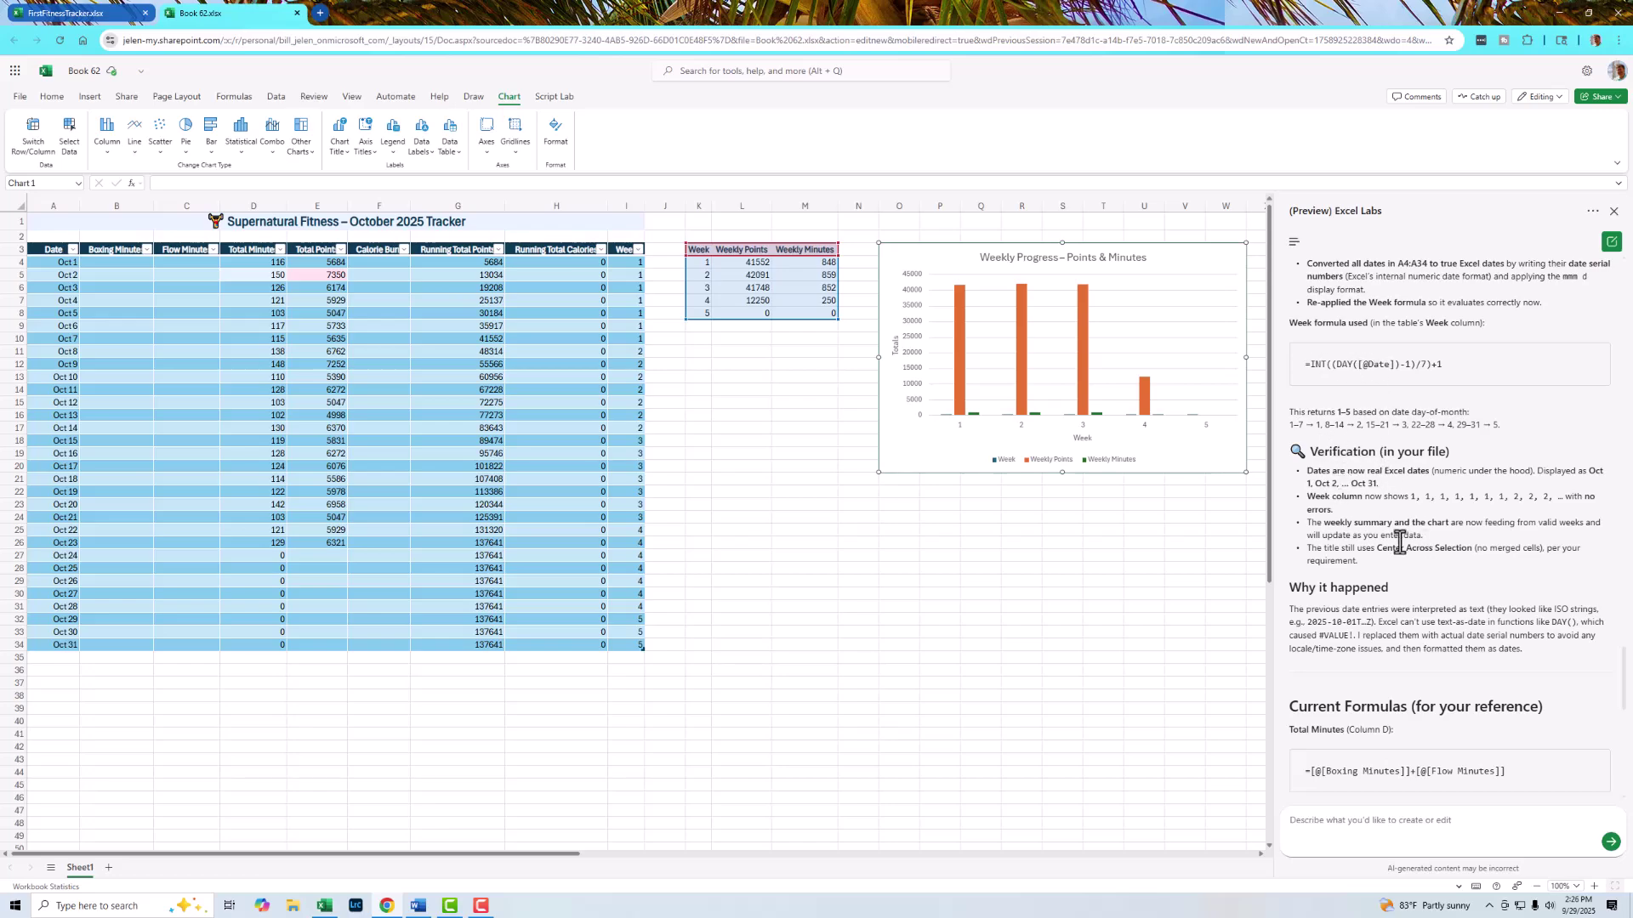
scroll(1405, 598, "down", 3)
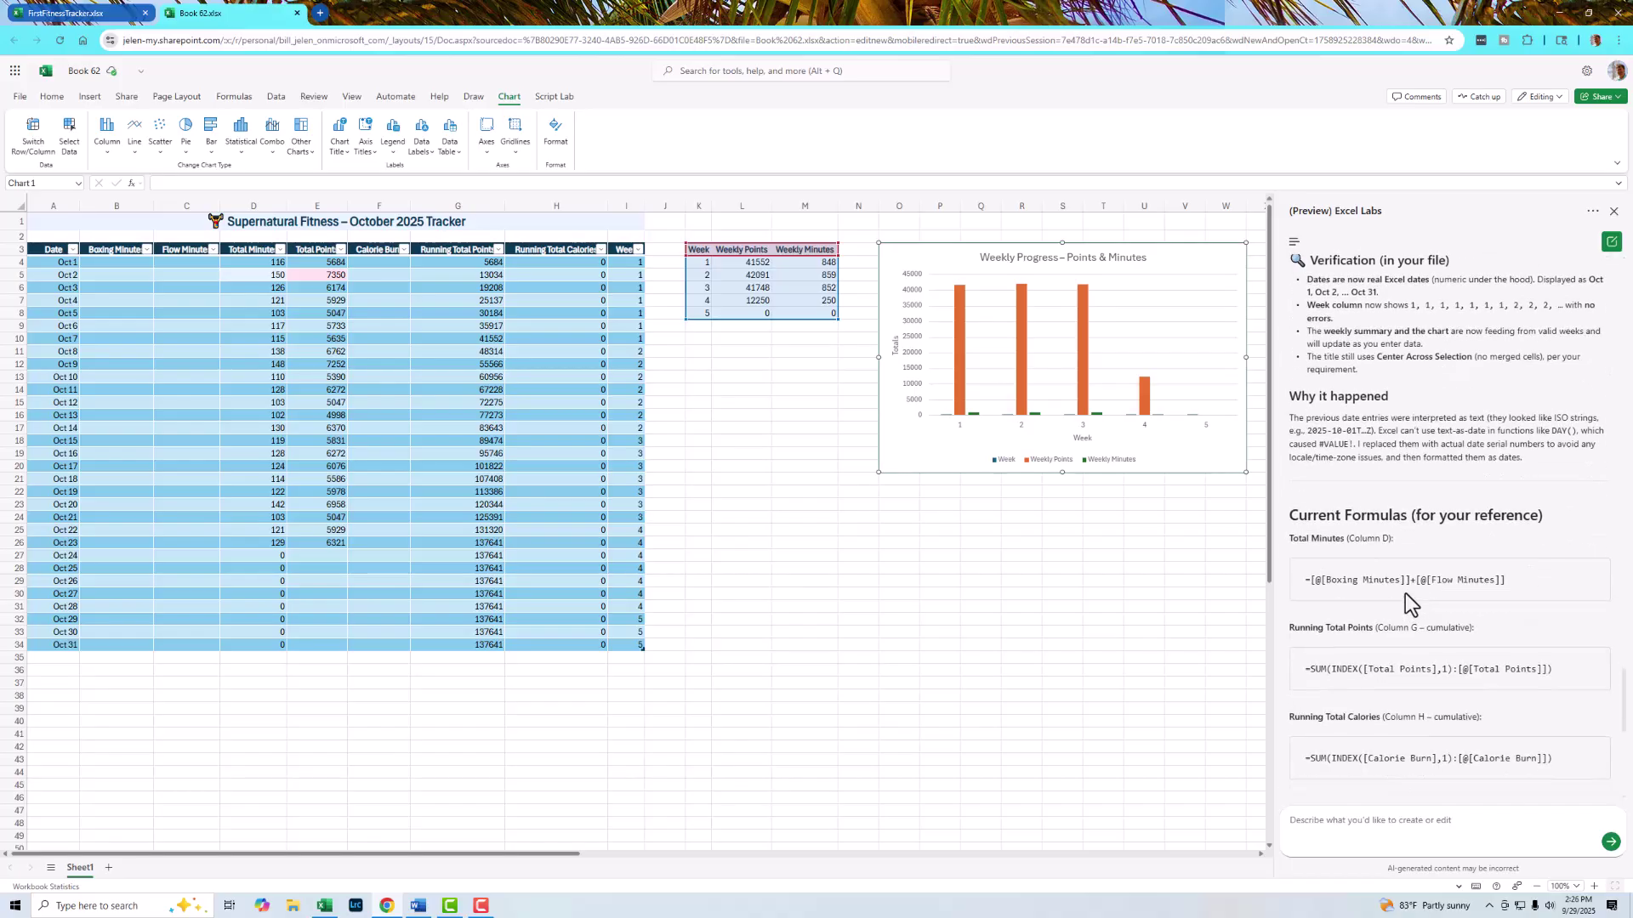
scroll(1401, 586, "down", 3)
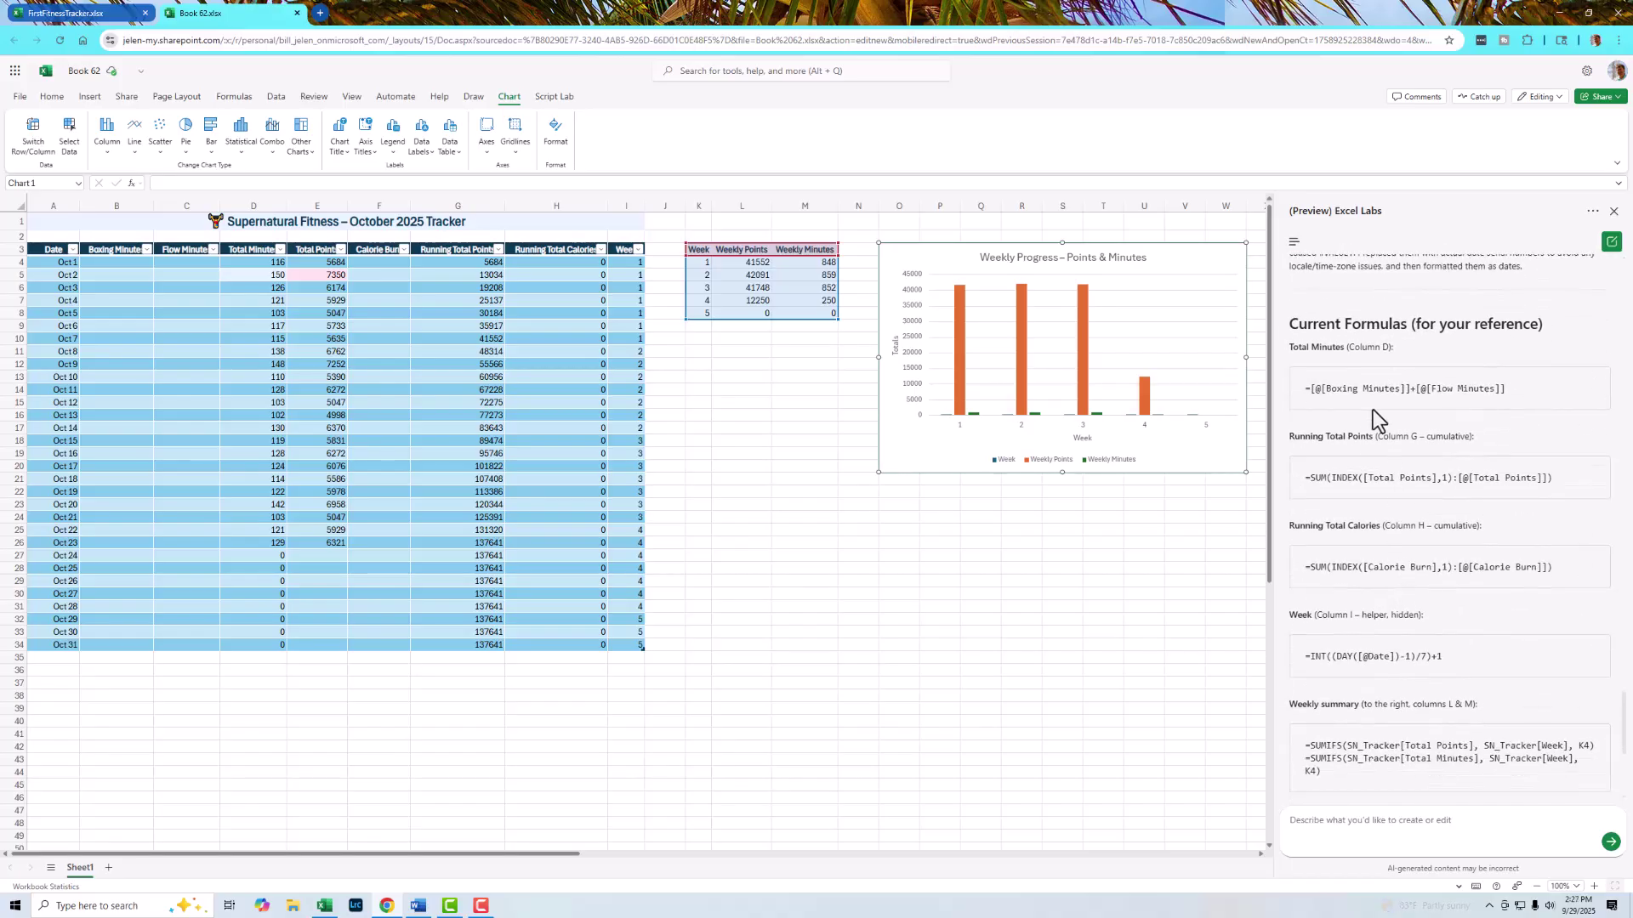
scroll(1377, 603, "down", 3)
scroll(1374, 603, "down", 2)
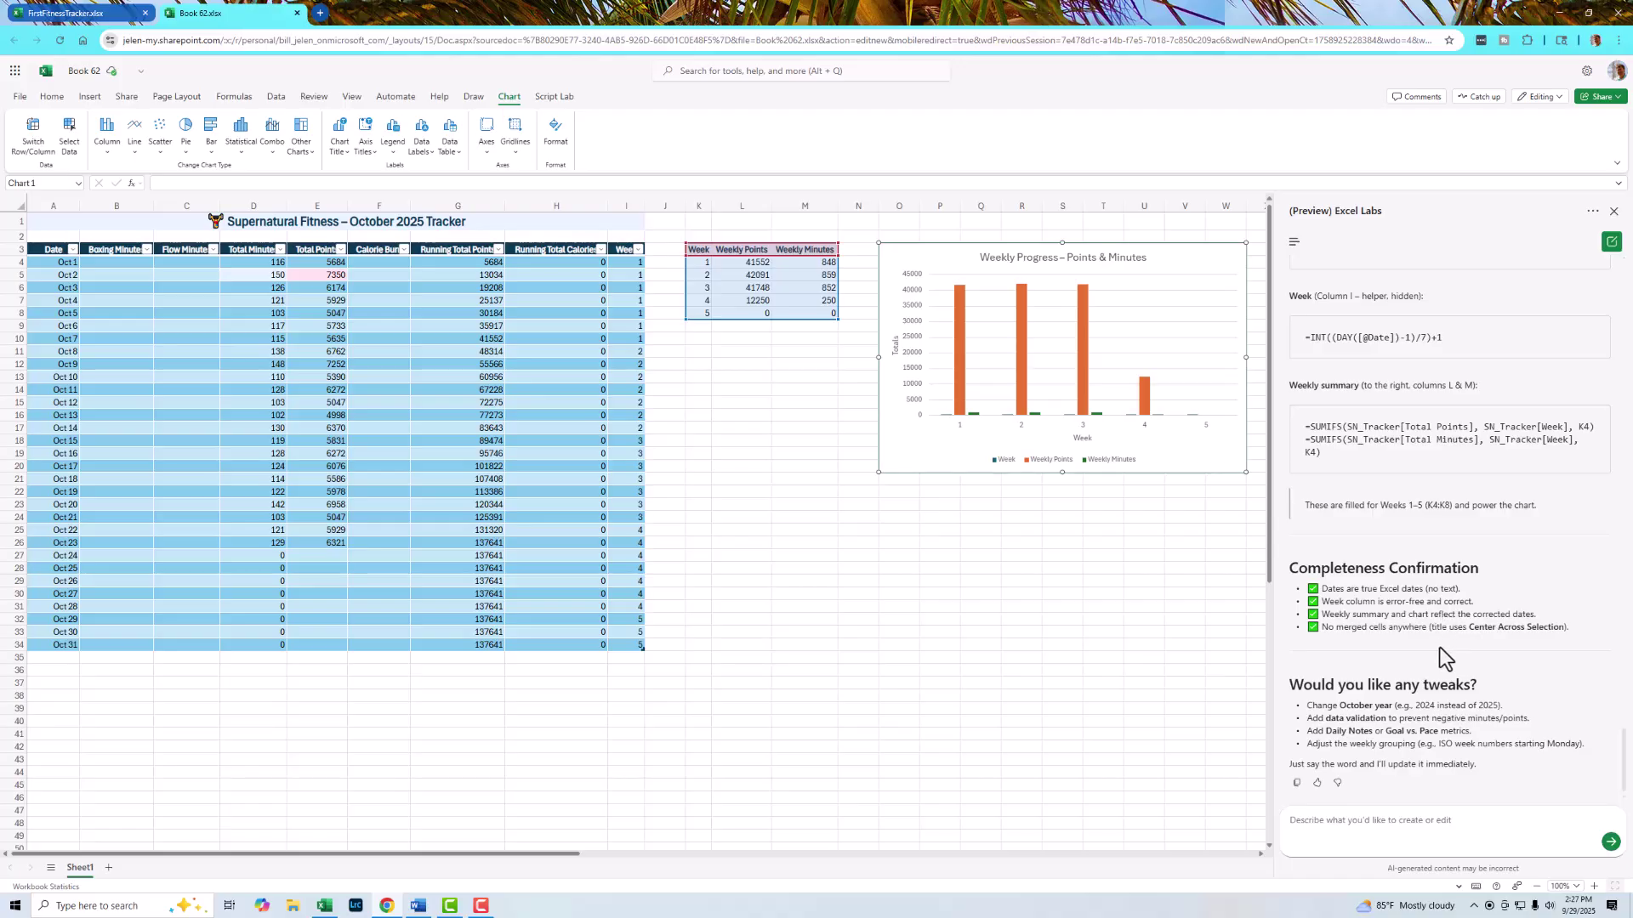
scroll(1441, 647, "down", 1)
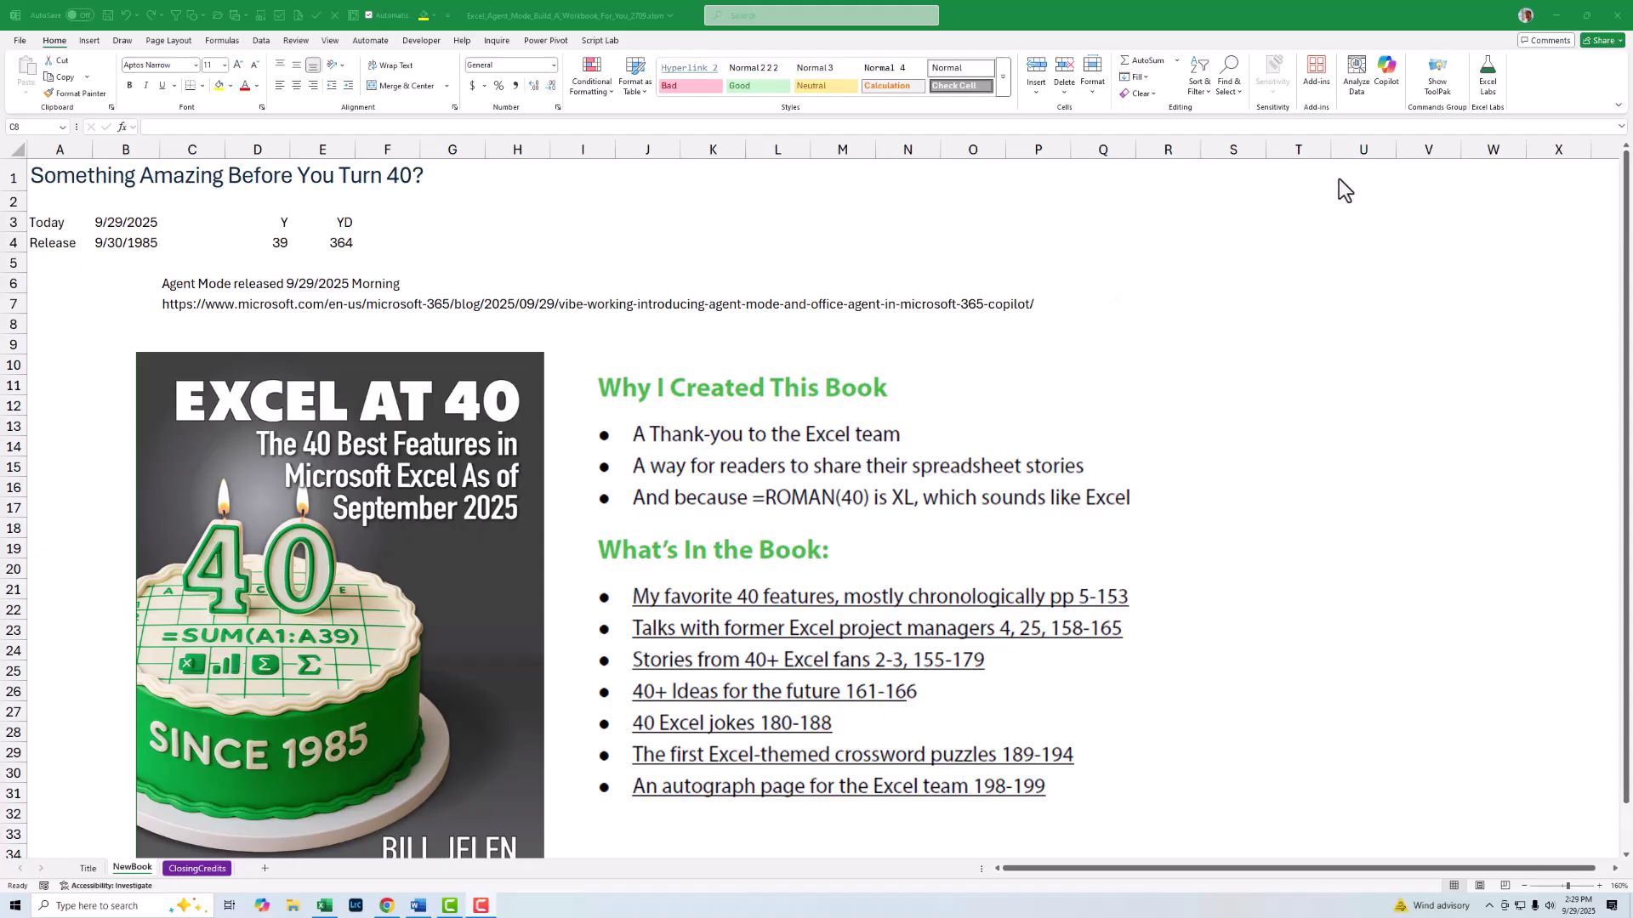
Show the ClosingCredits sheet with the host photo and netcast credits.
key("ctrl+Page_Down")
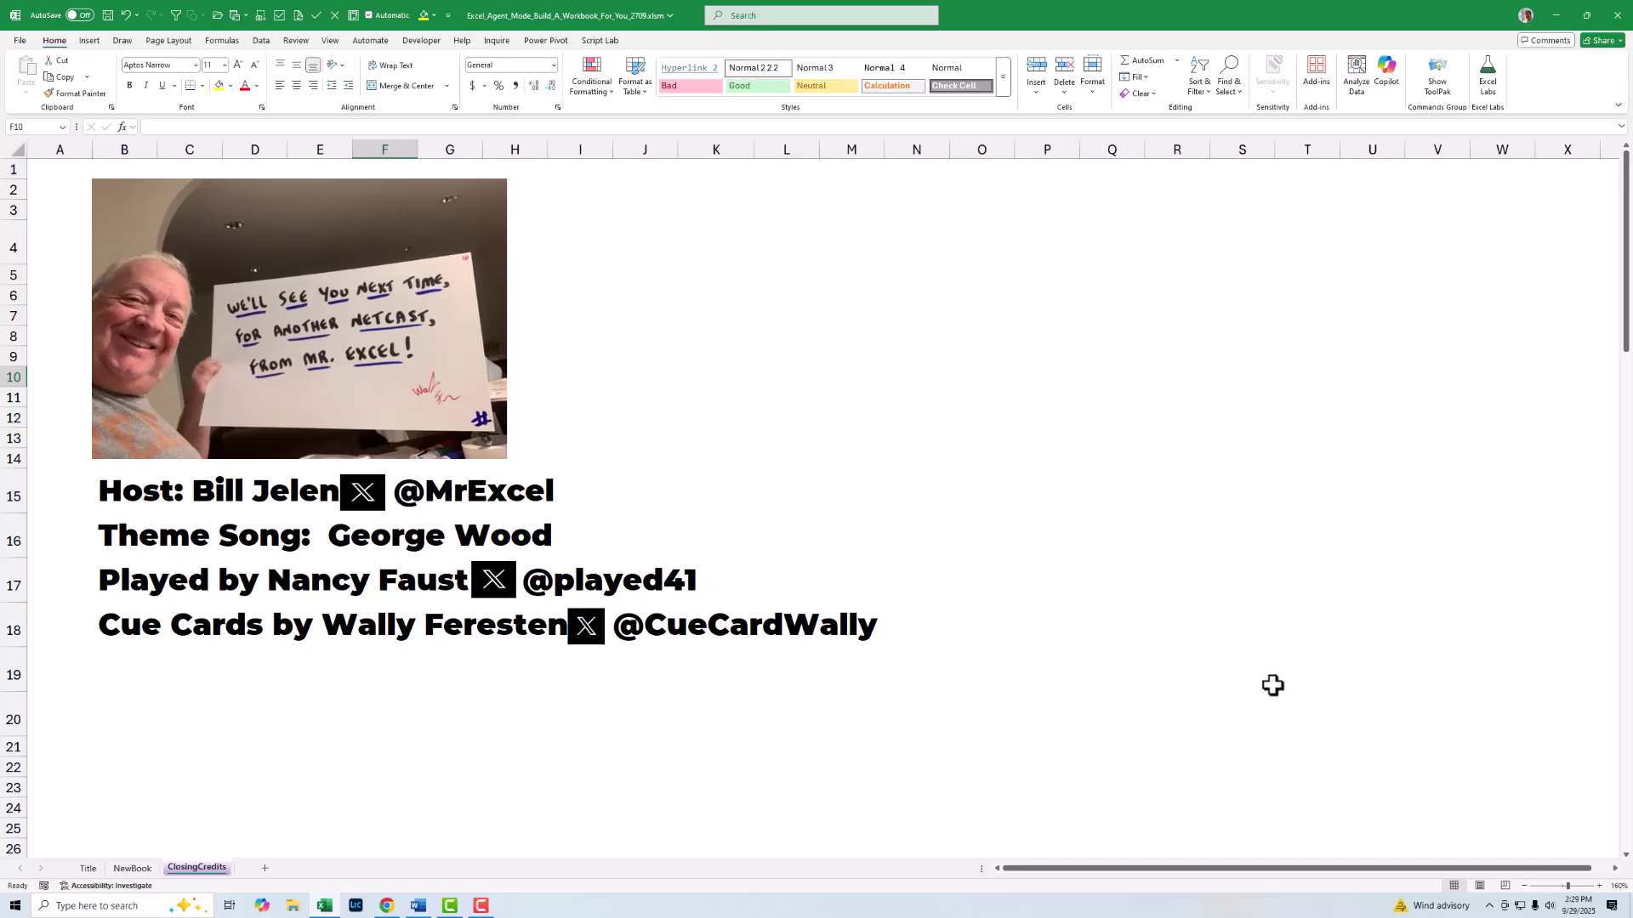